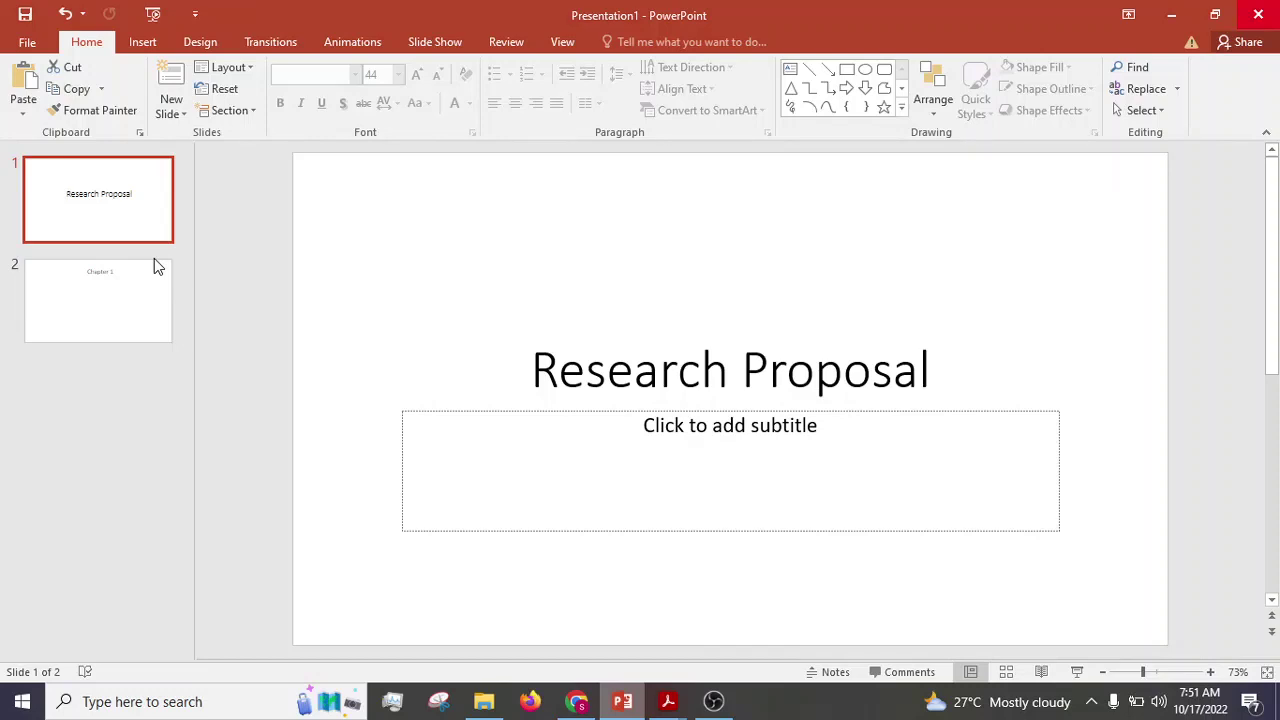
Complete the second slide's title so that it reads "Chapter 1: Introduction"
click(137, 304)
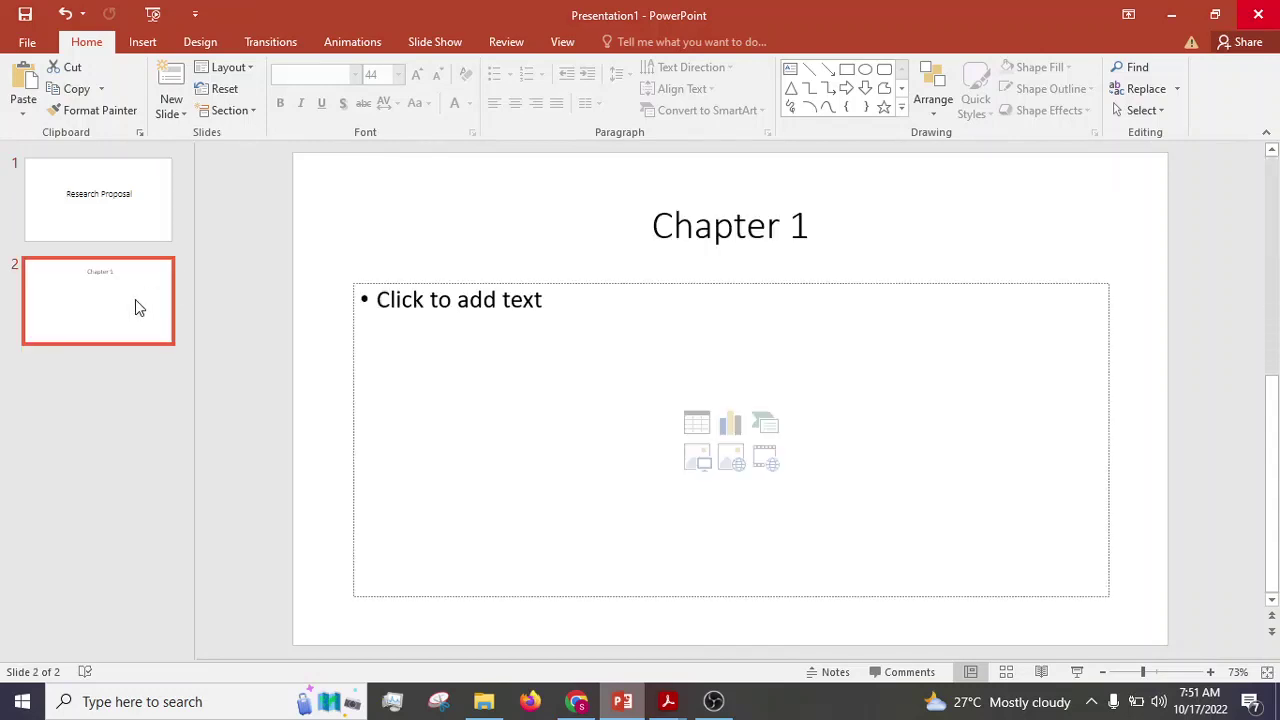
click(780, 228)
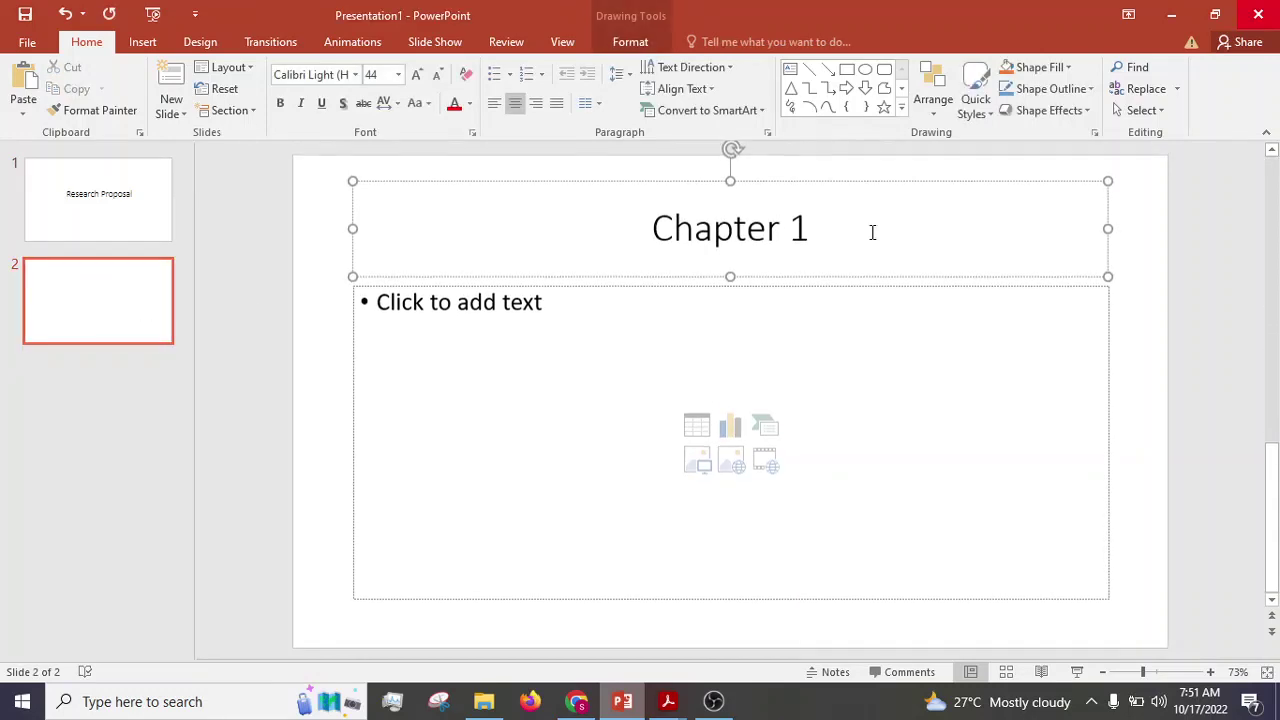
double_click(840, 232)
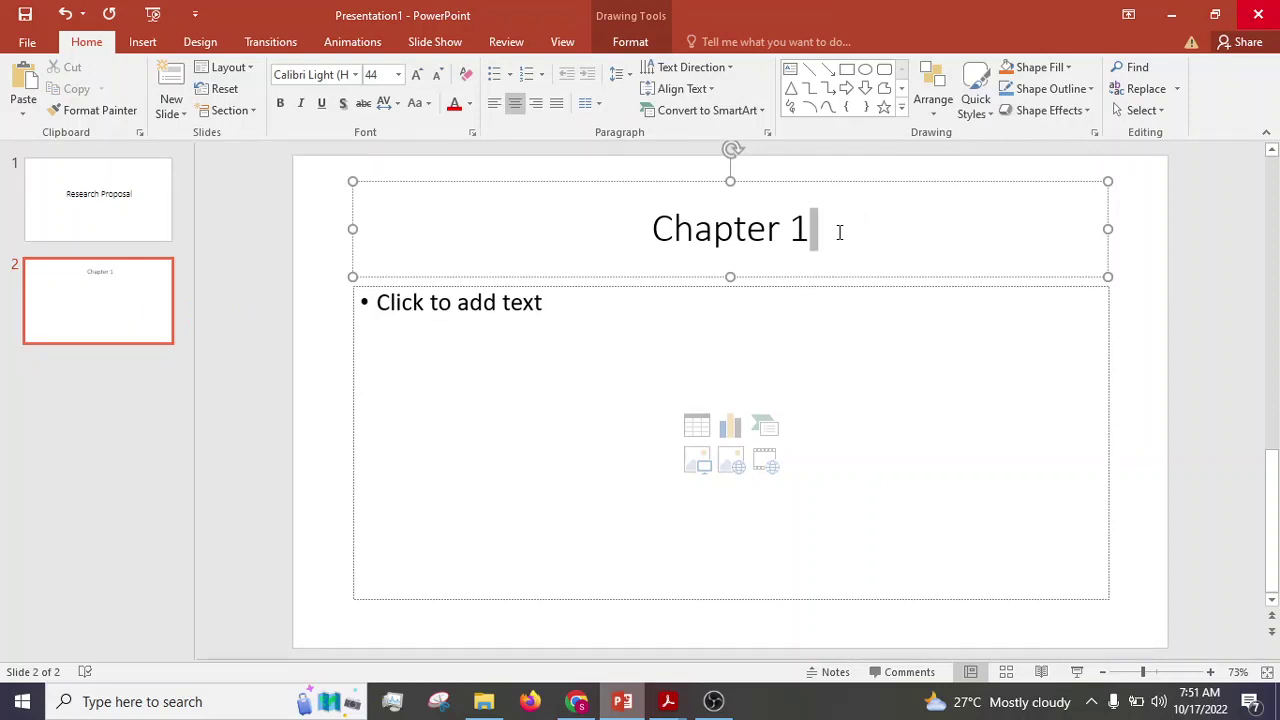
text(: Introuction)
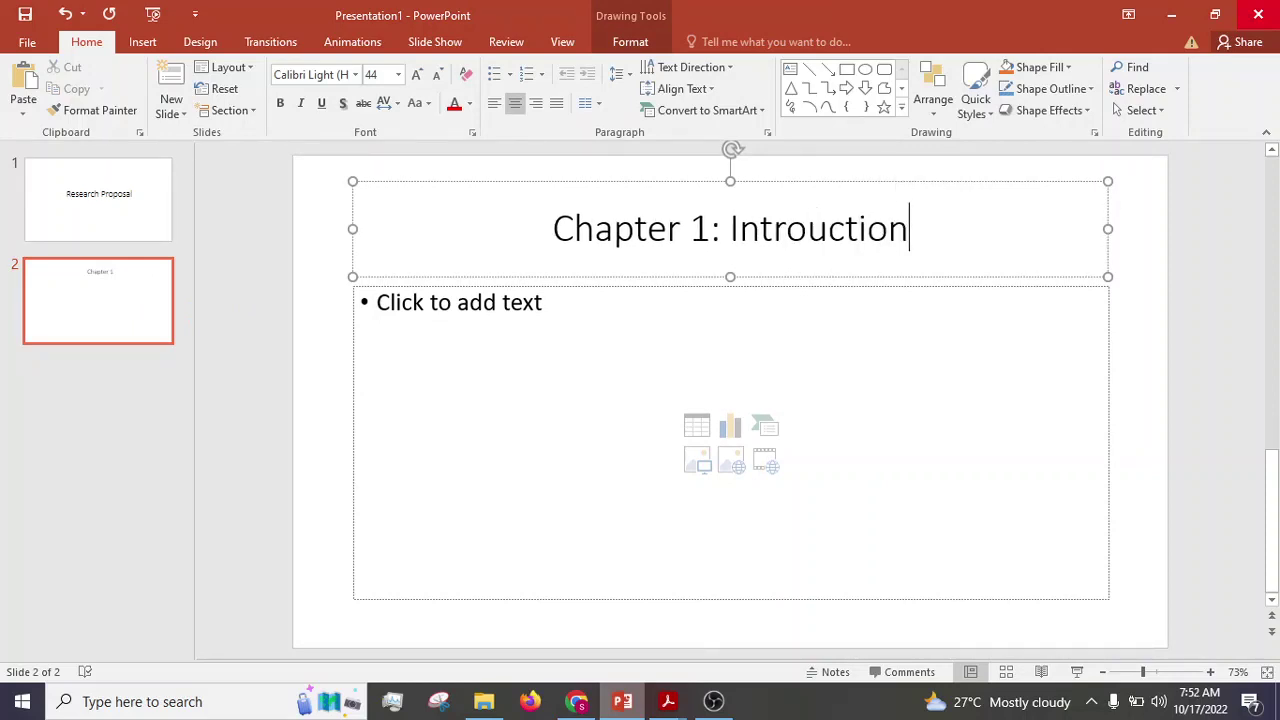
key(Left)
key(Left)
key(Left)
key(Left)
key(Left)
key(Left)
text(d)
Add a slide after the Chapter 1 slide with the centred title "Chapter 2: Literature Review"
click(91, 305)
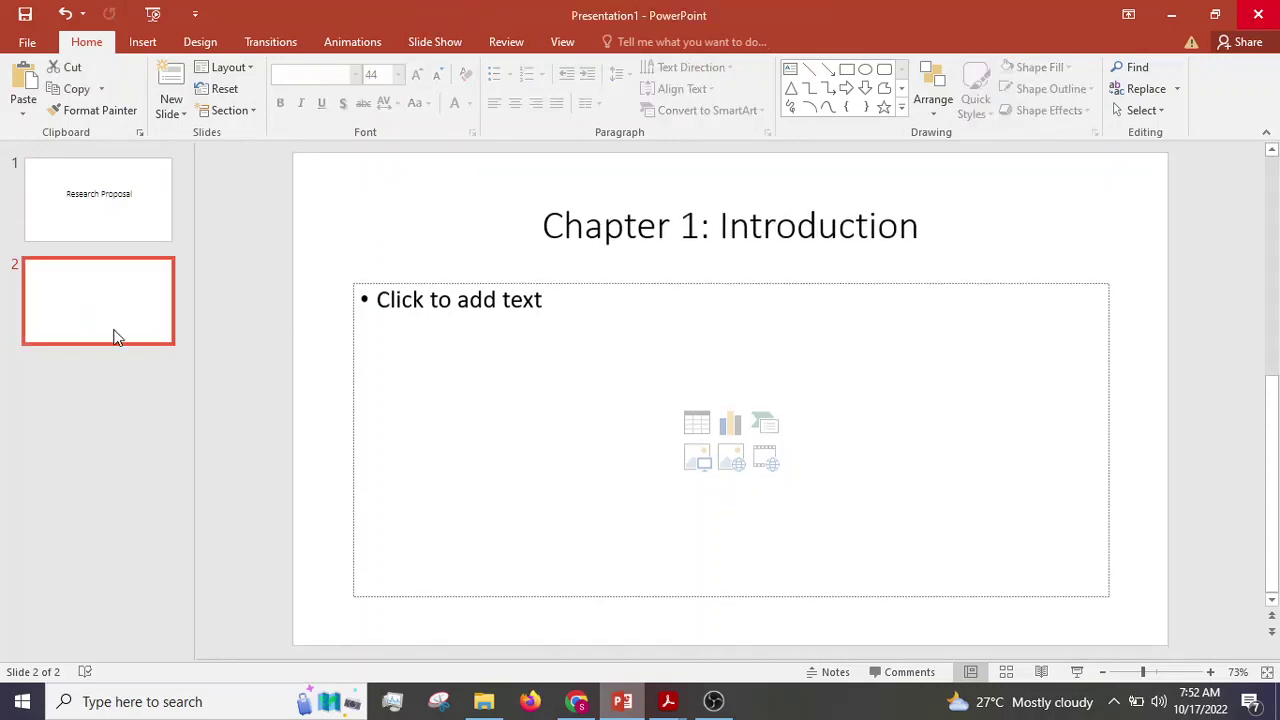
key(Return)
click(586, 229)
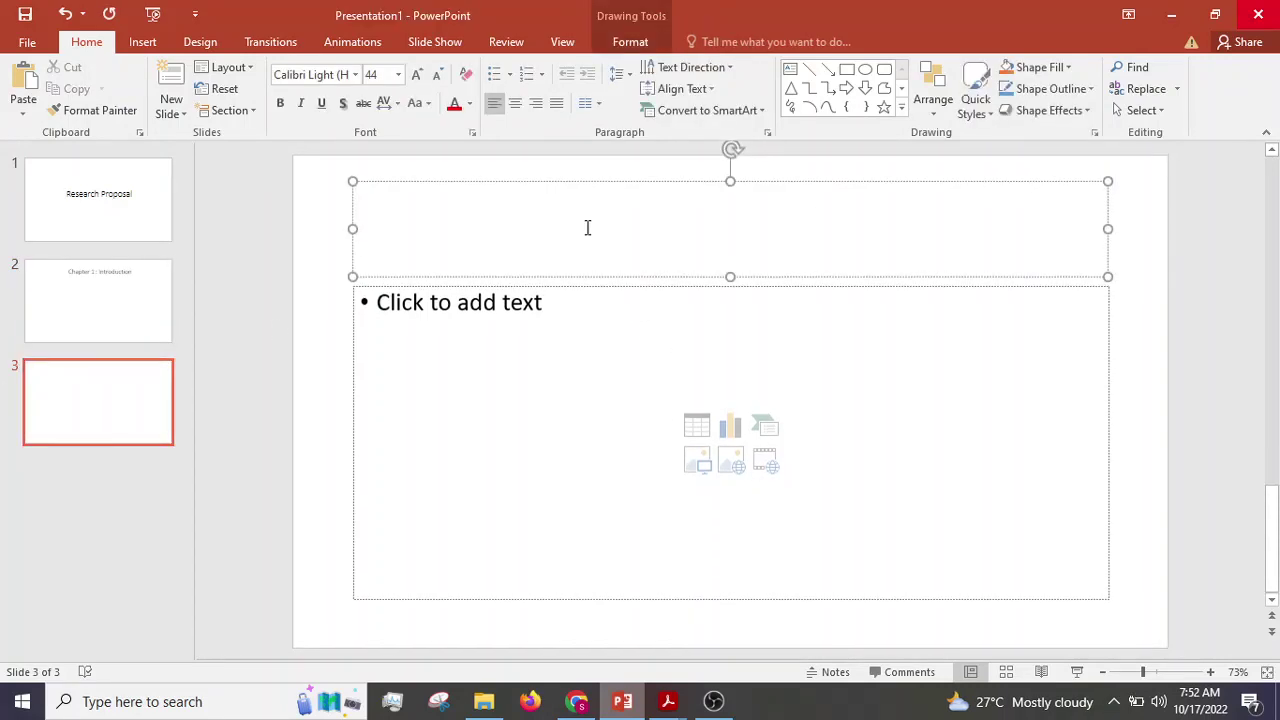
text(Chapter 2)
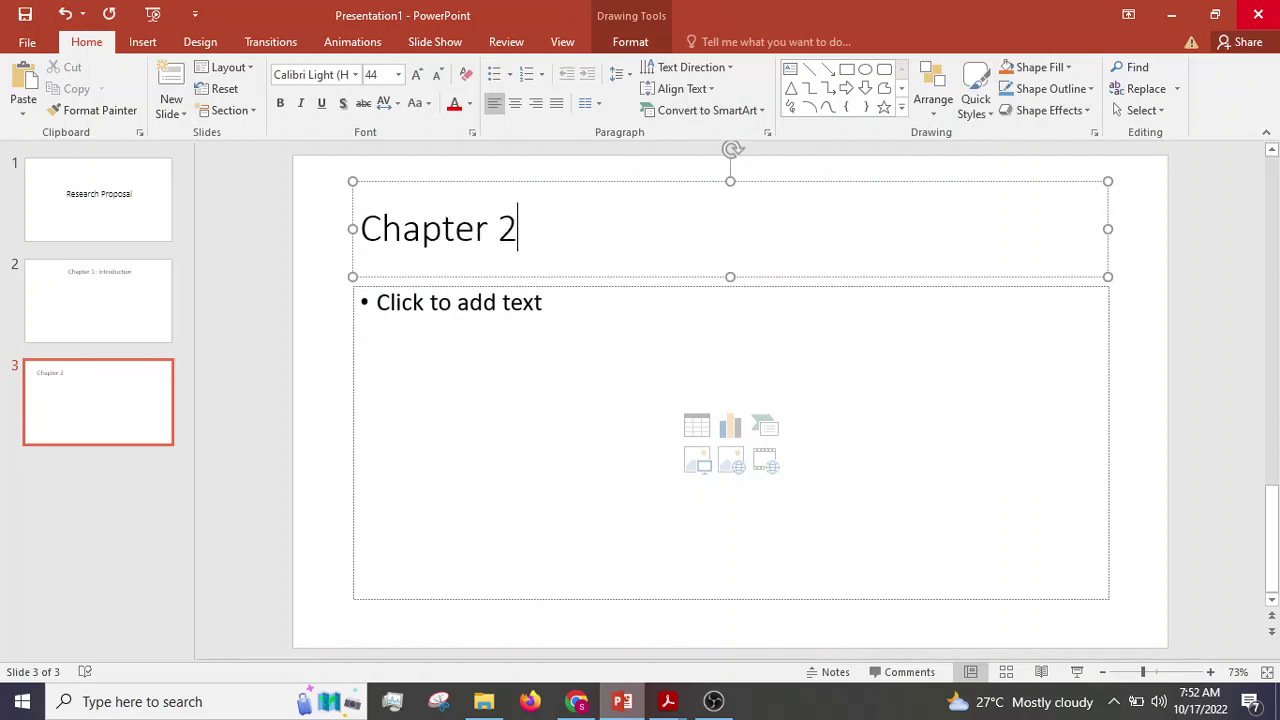
text(: Literature Review)
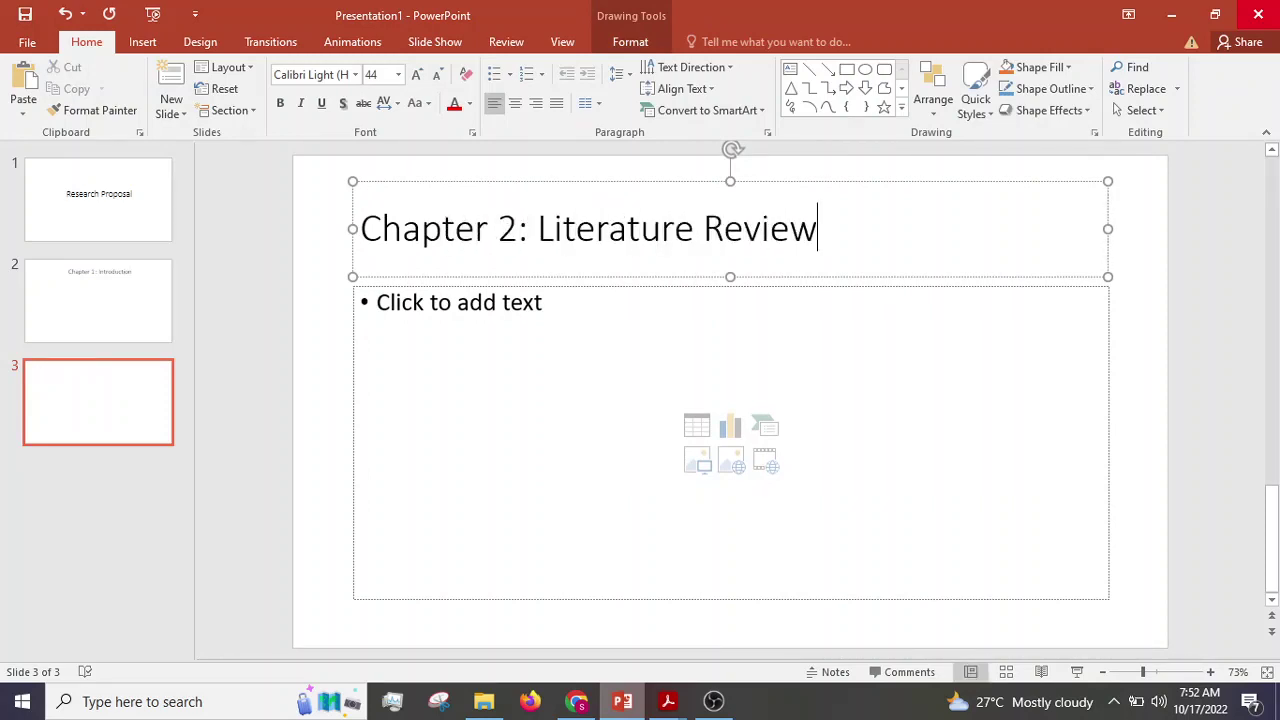
key(ctrl+e)
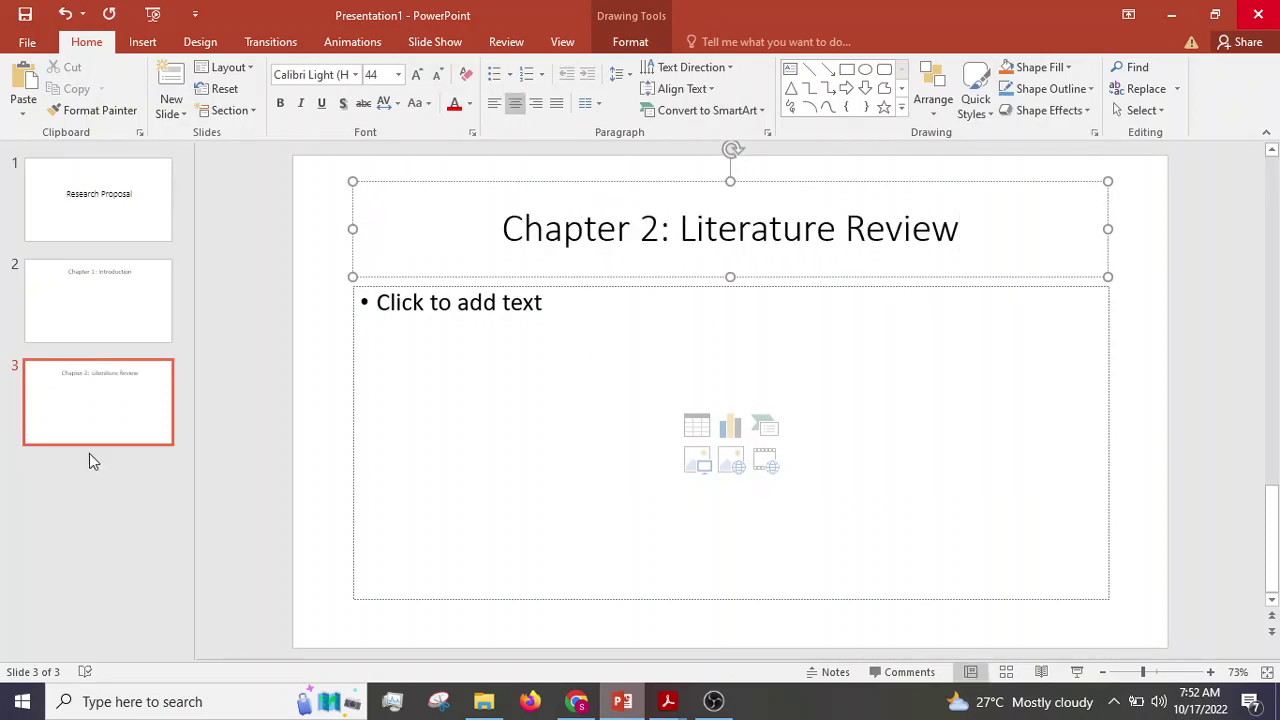
Add a slide after the Chapter 2 slide with the centred title "Chapter 3: Research Methodology"
click(152, 428)
key(Return)
click(520, 240)
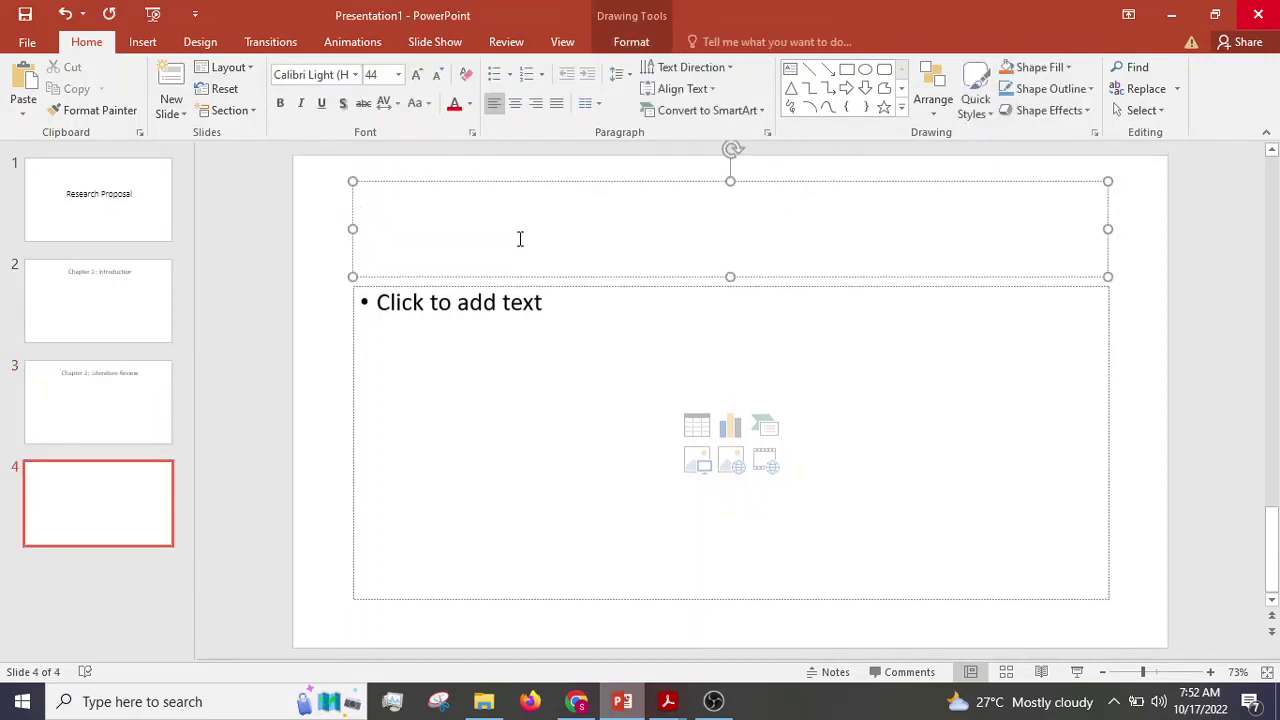
text(Chapter 3)
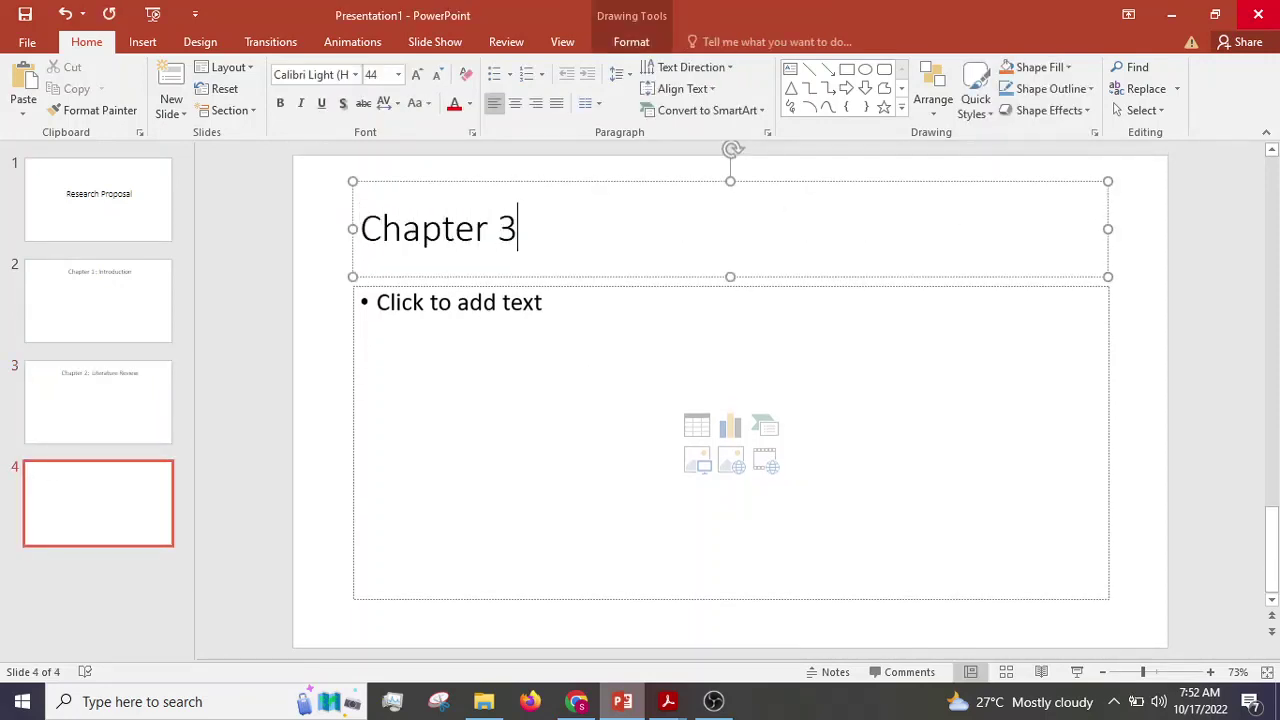
text(: Researc)
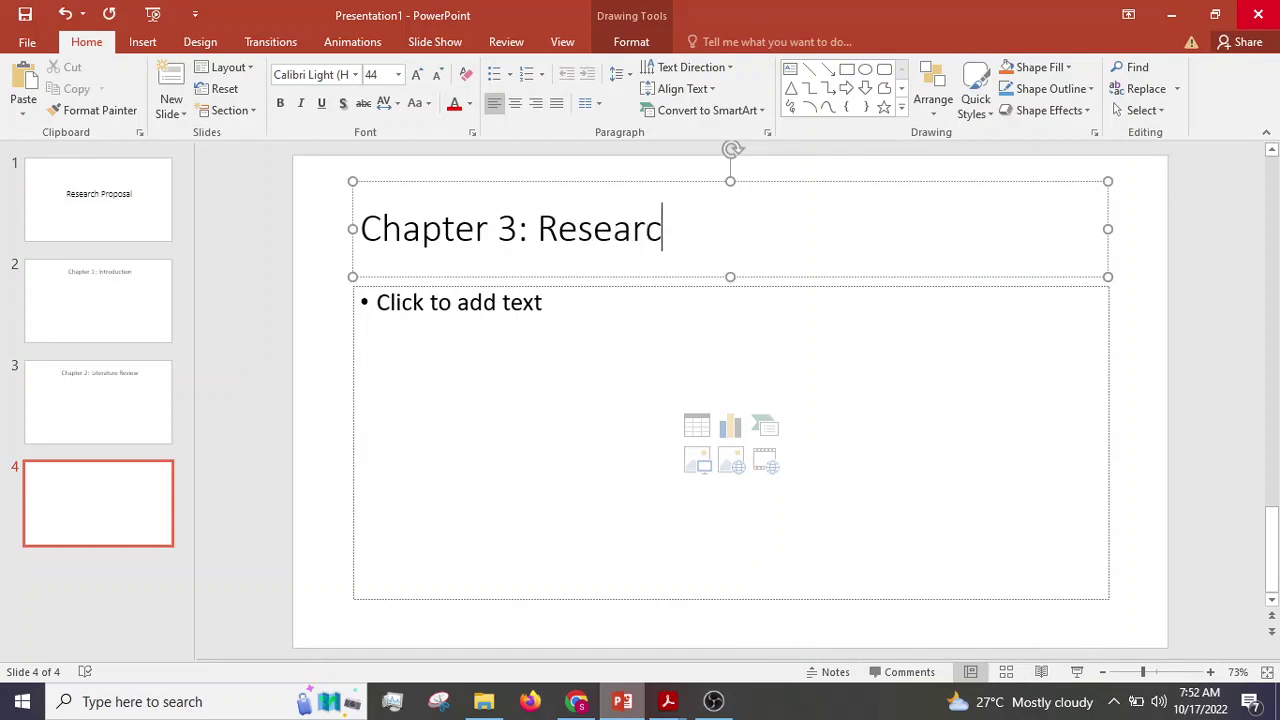
text(h Methodology)
key(ctrl+e)
Enter "1.1 Overview" as the first bullet on the Chapter 1 slide
click(126, 317)
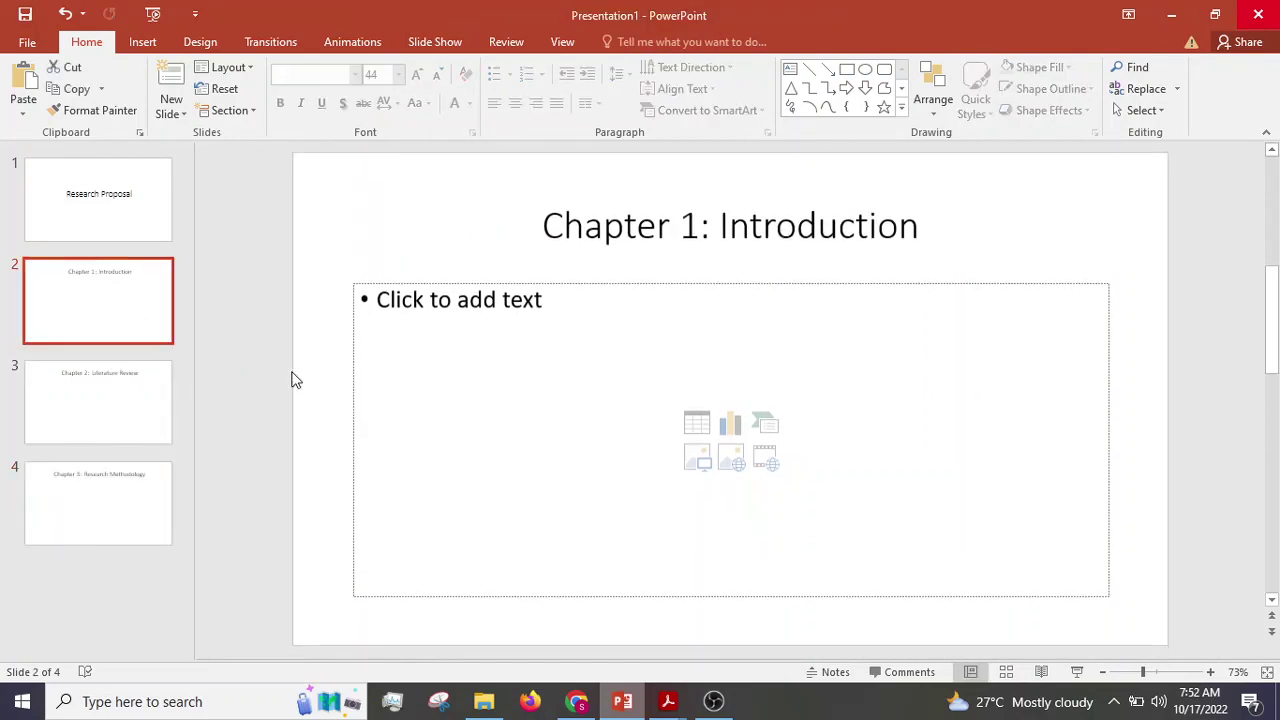
click(424, 357)
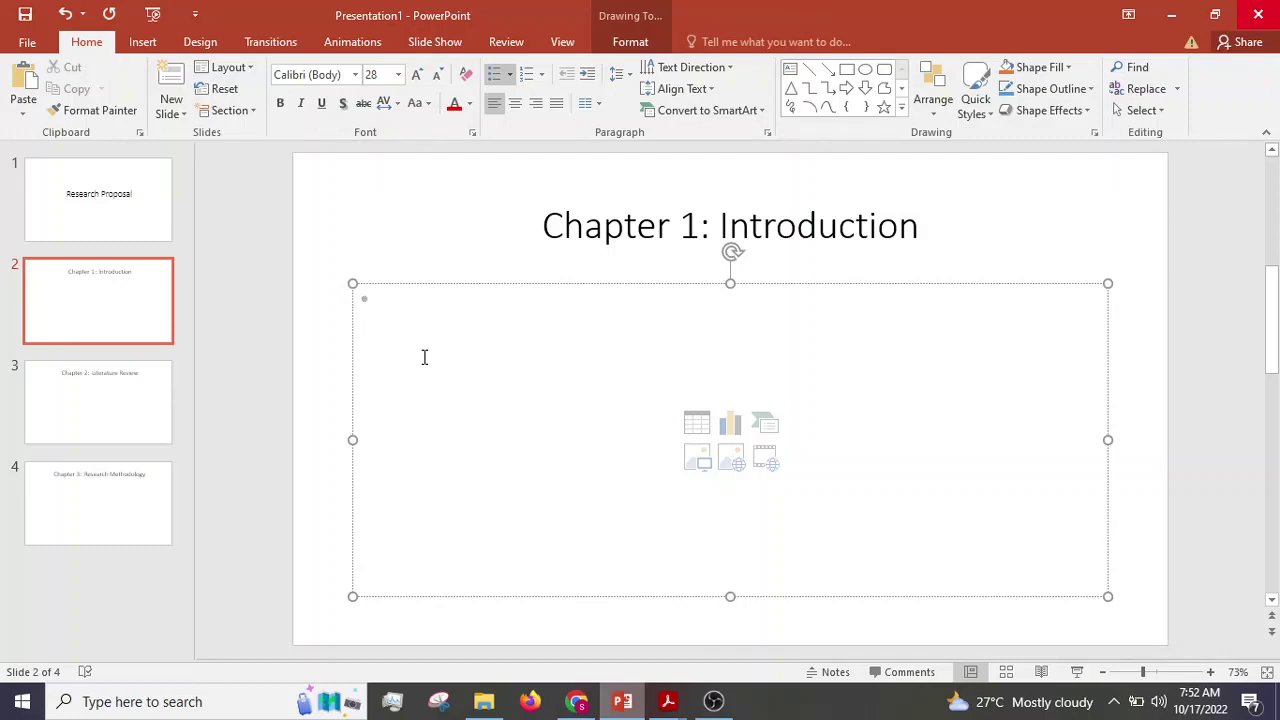
text(1.1 )
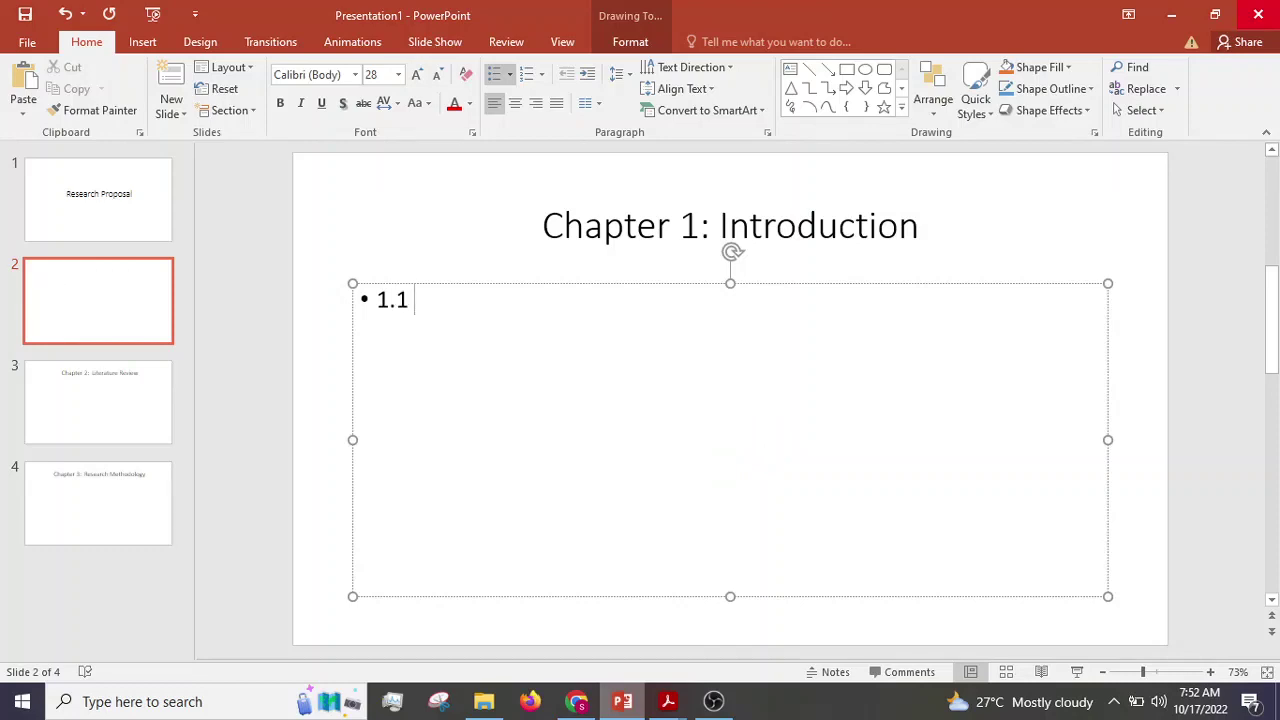
text(Overview)
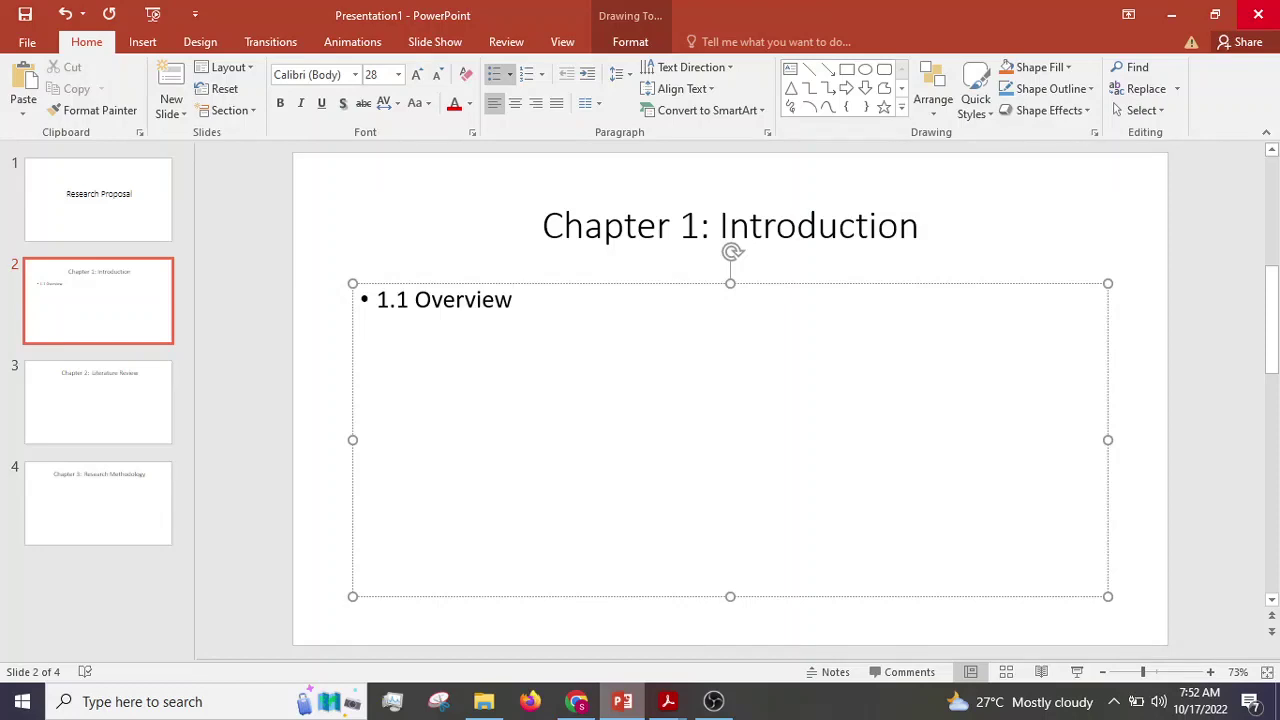
Enter "2.1 Overview" as the first bullet on the Chapter 2 slide
click(86, 418)
click(435, 300)
text(2.)
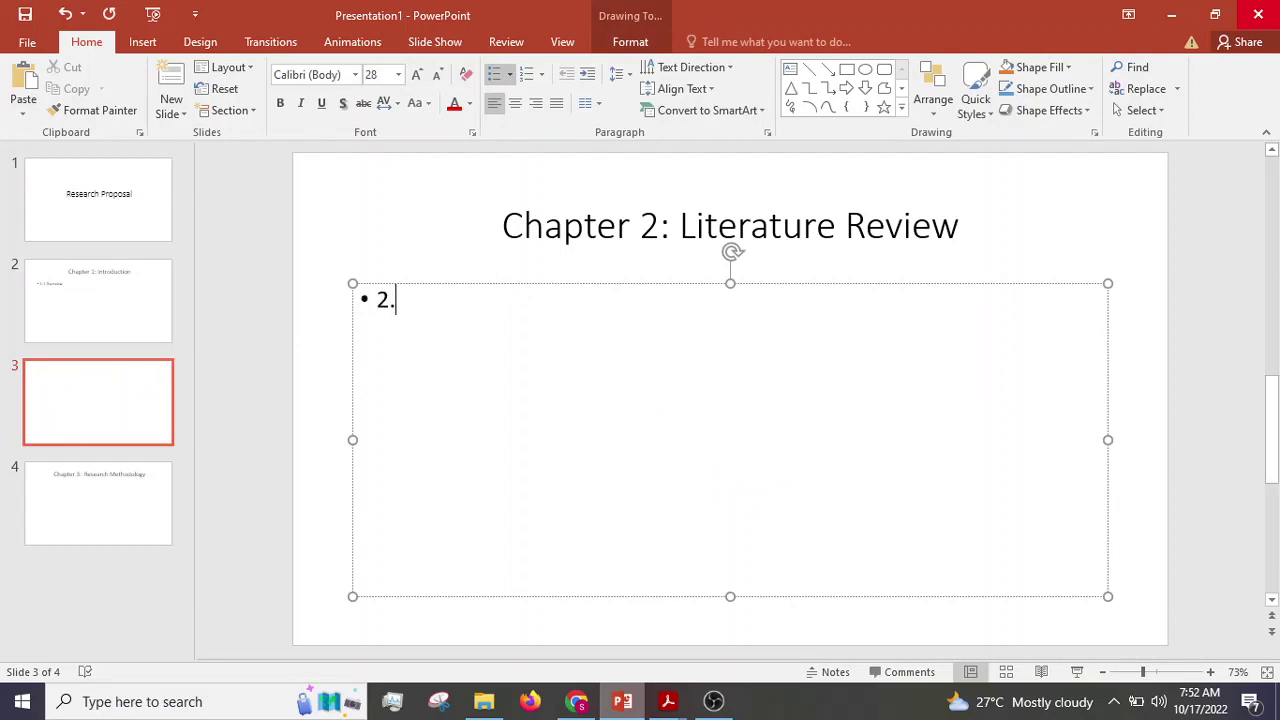
text(1 Overview)
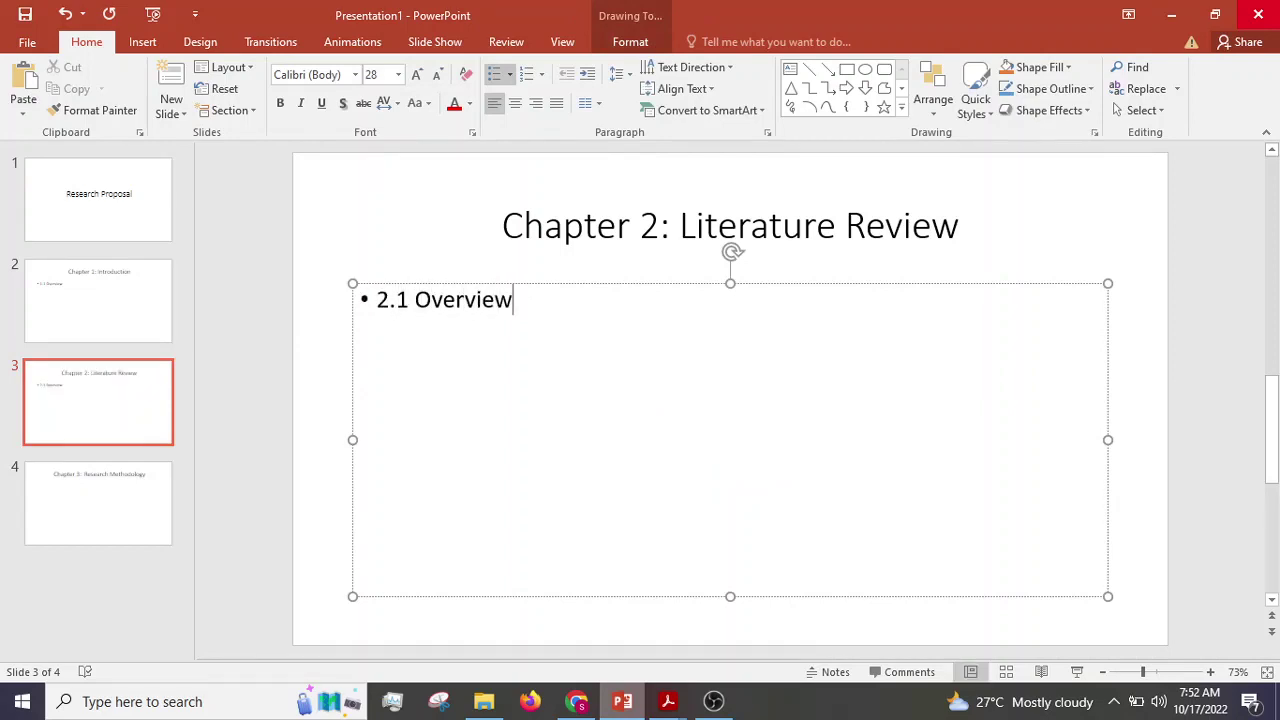
Enter "3.1 Overview" as the first bullet on the Chapter 3 slide
click(136, 472)
click(480, 308)
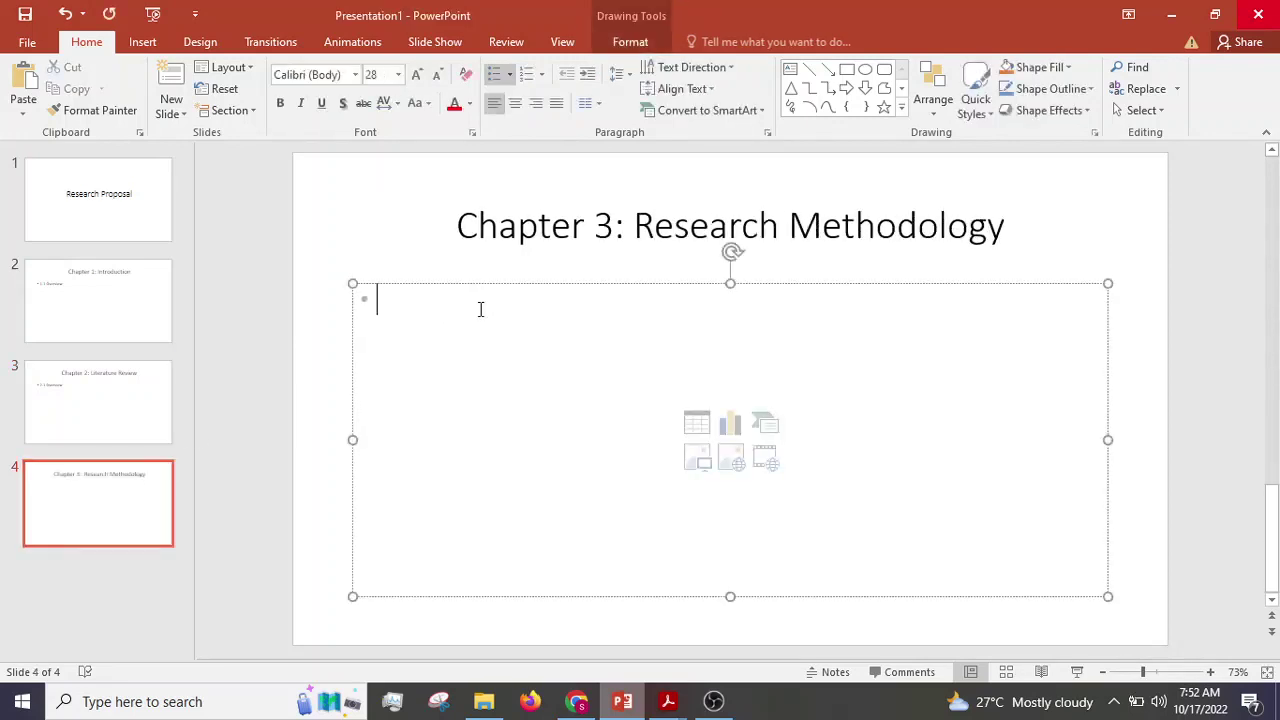
text(Overv)
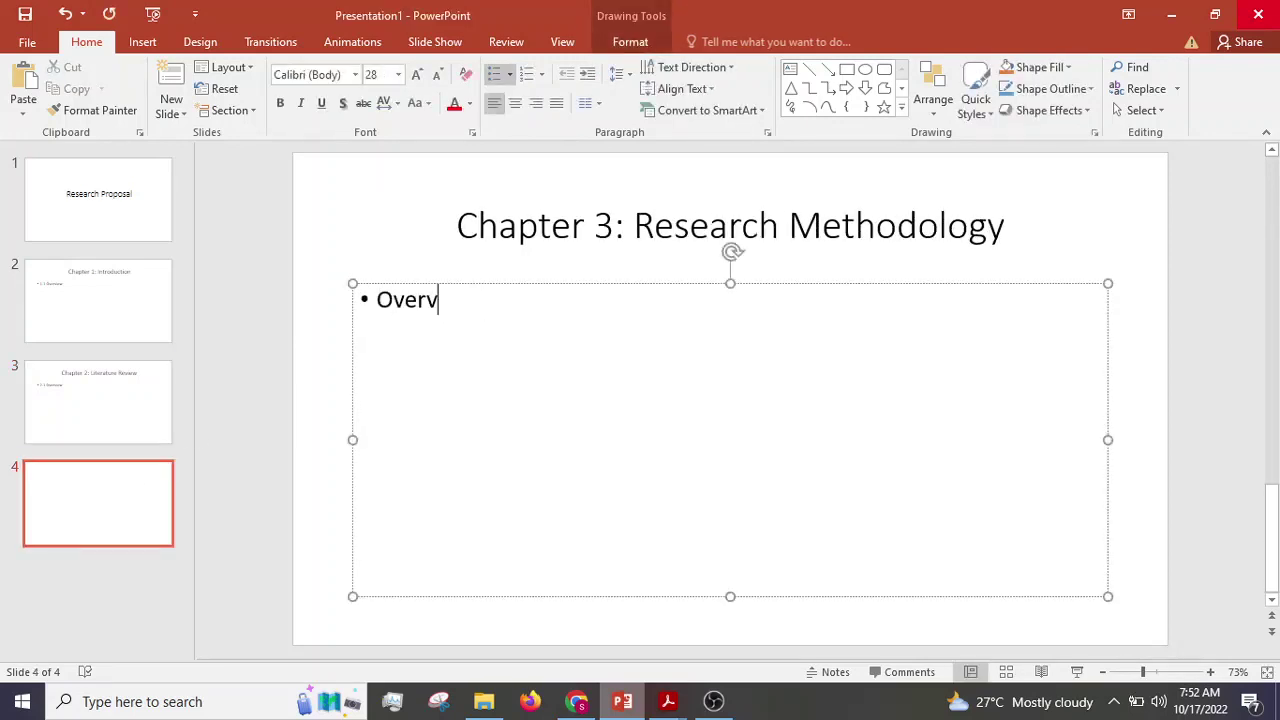
text(iew)
key(Left)
key(Left)
key(Left)
key(Left)
key(Left)
key(Left)
key(Left)
key(Left)
text(3.1)
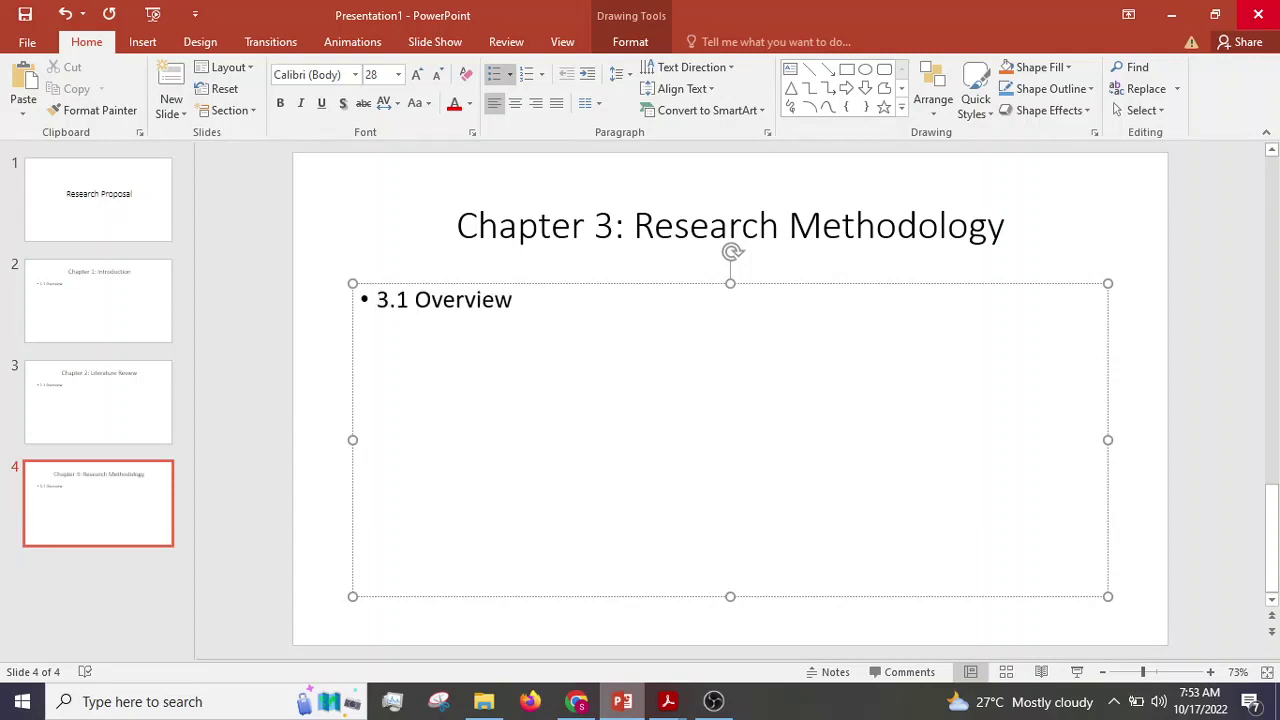
Add the bullet "1.2 Background" below the overview on the Chapter 1 slide
click(74, 332)
click(435, 305)
click(574, 297)
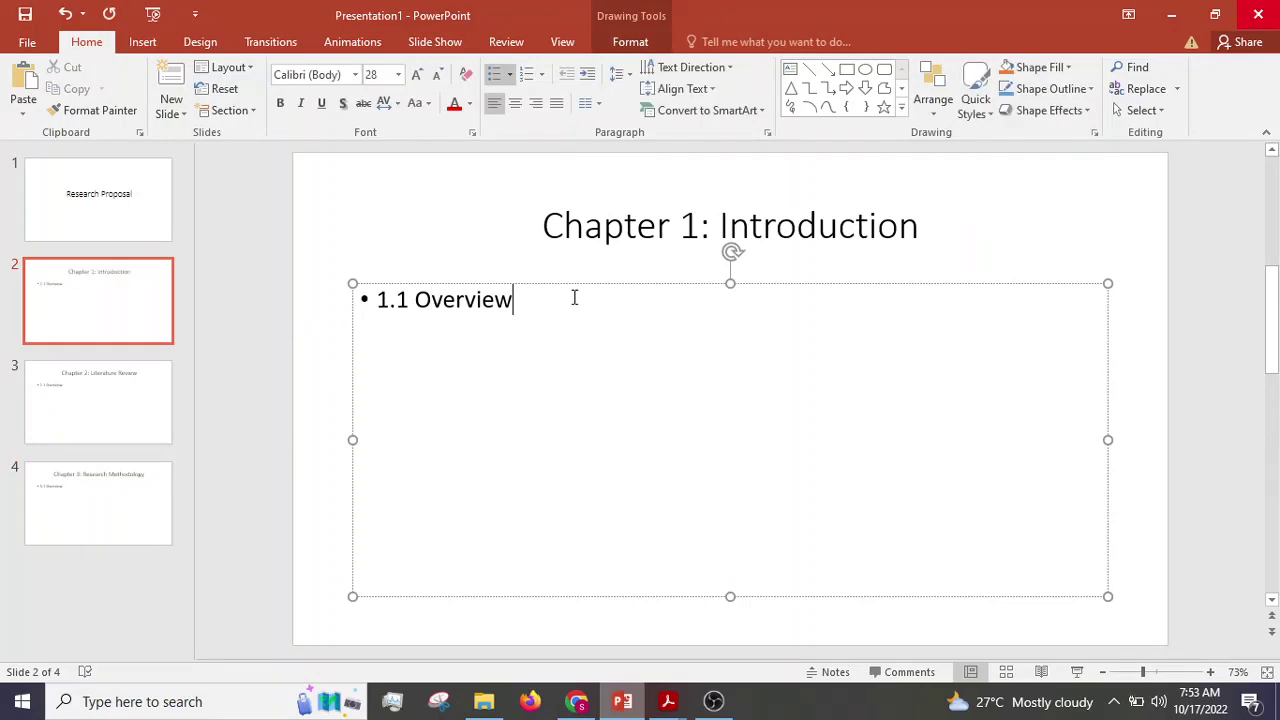
key(Return)
text(1.2 Backgrou)
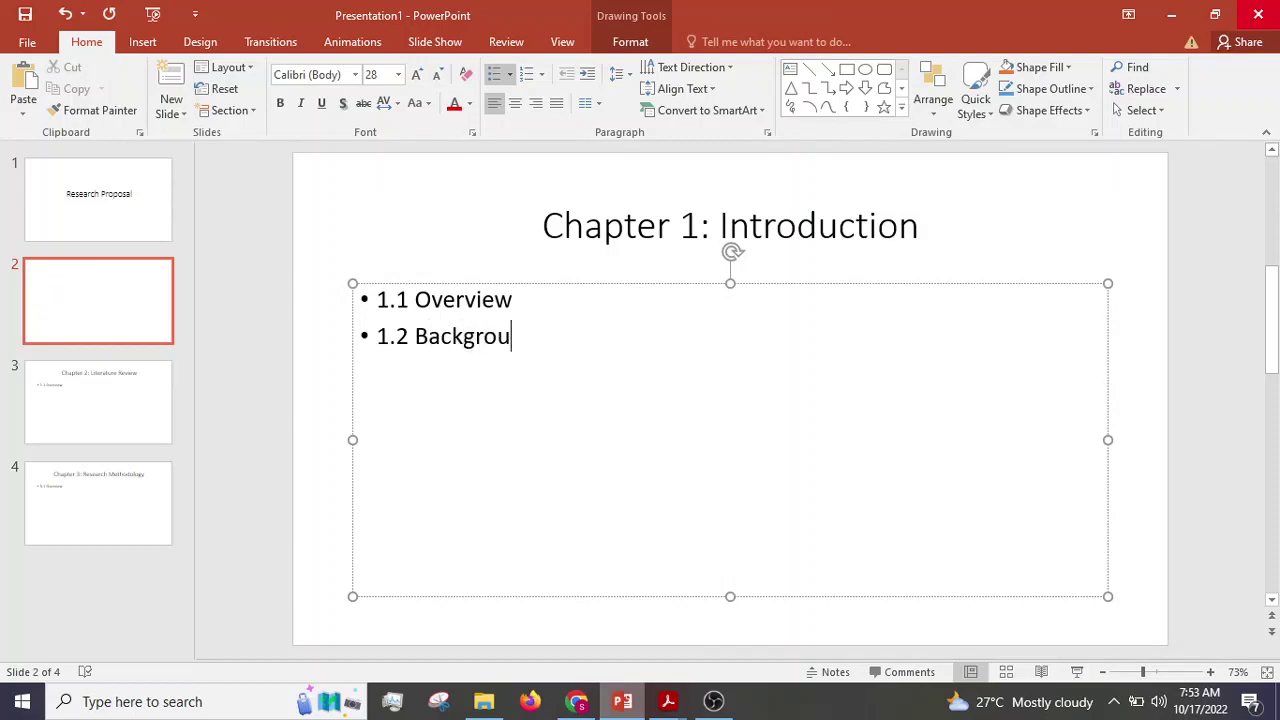
text(nd)
Add the bullet "1.3 Problem Statement" below the background item on the Chapter 1 slide
key(Return)
text(1.3 )
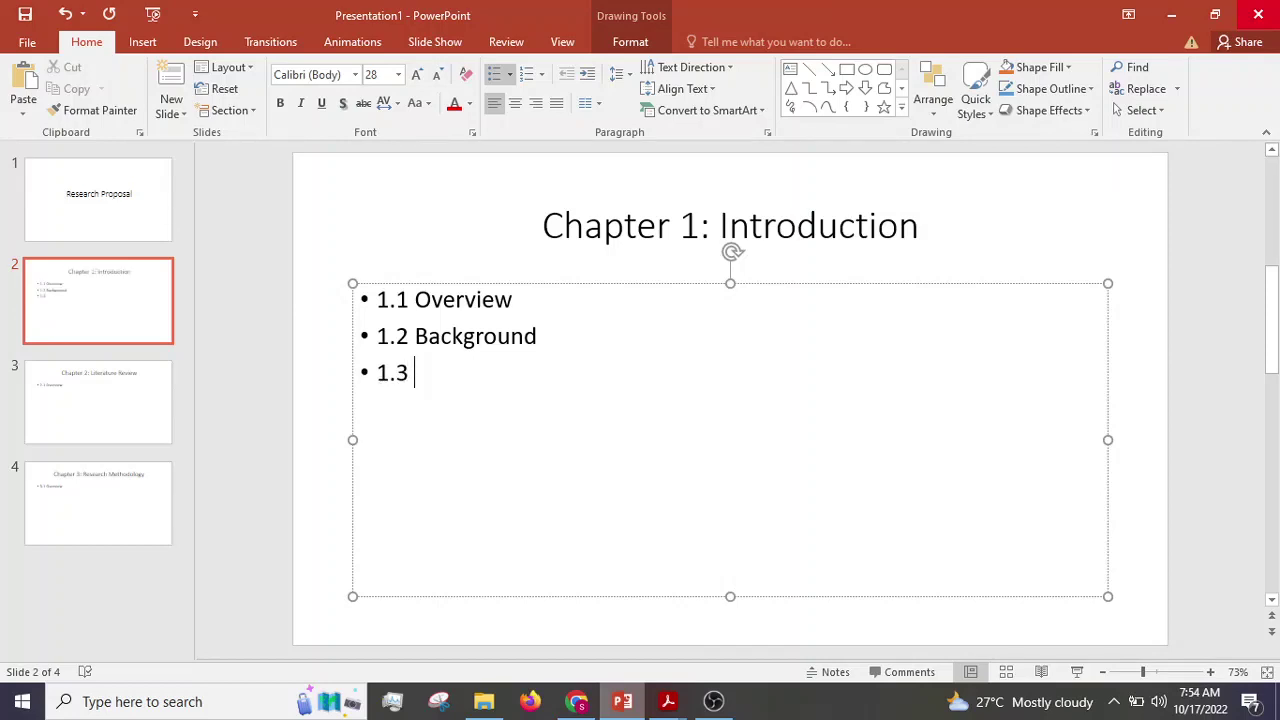
text(Probe)
key(BackSpace)
text(lem Statement)
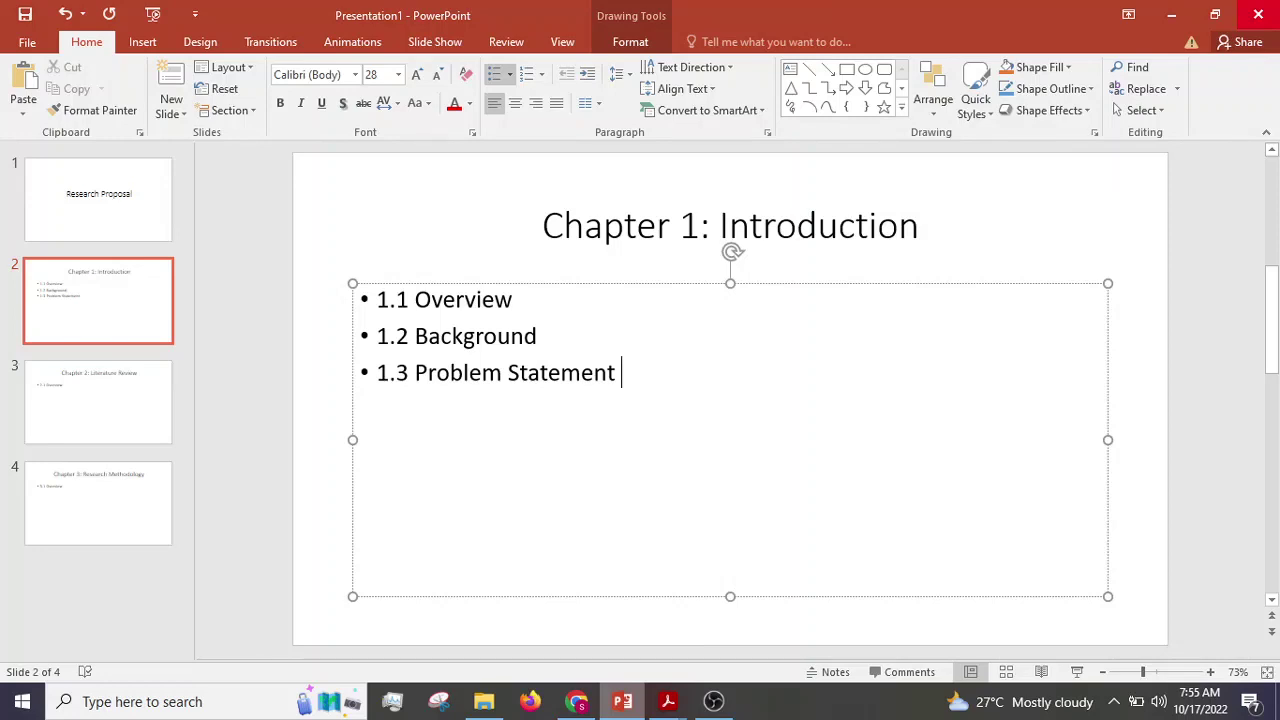
Add the bullets "1.4 Research Question" and "1.5 Objectives" to the Chapter 1 list
key(Return)
text(1.4 Research Question)
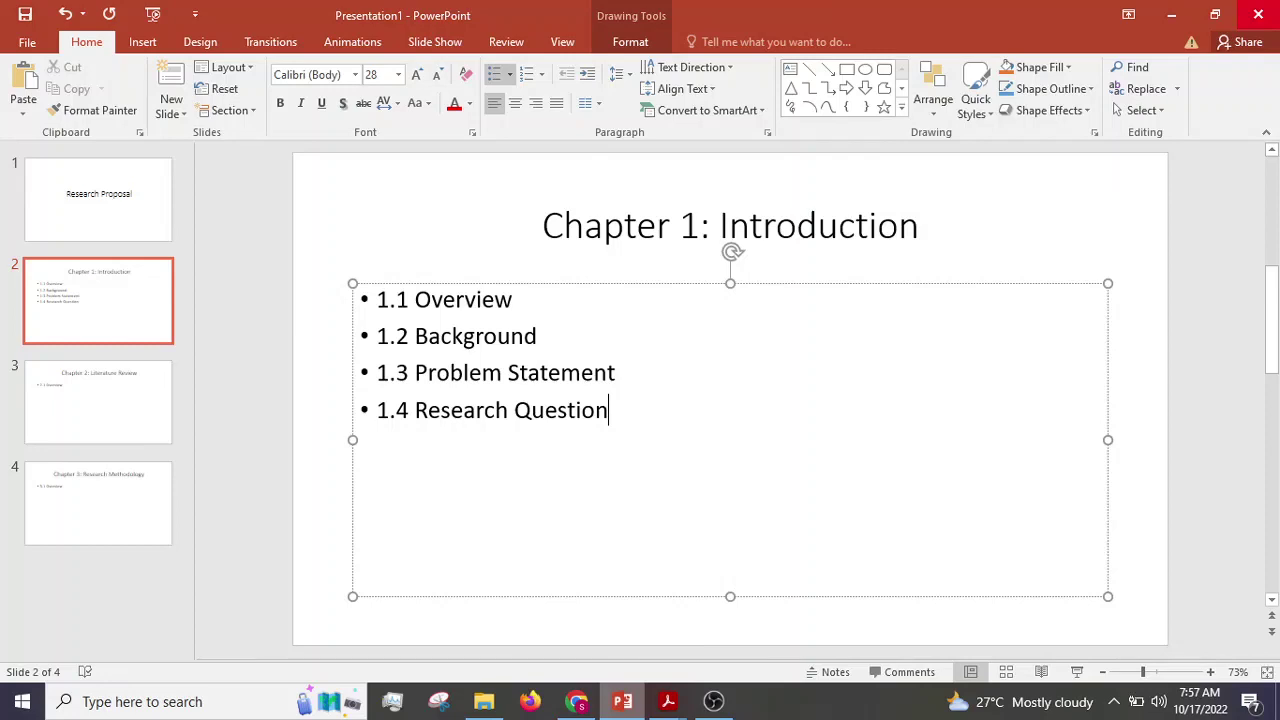
key(Return)
text(1.5 O)
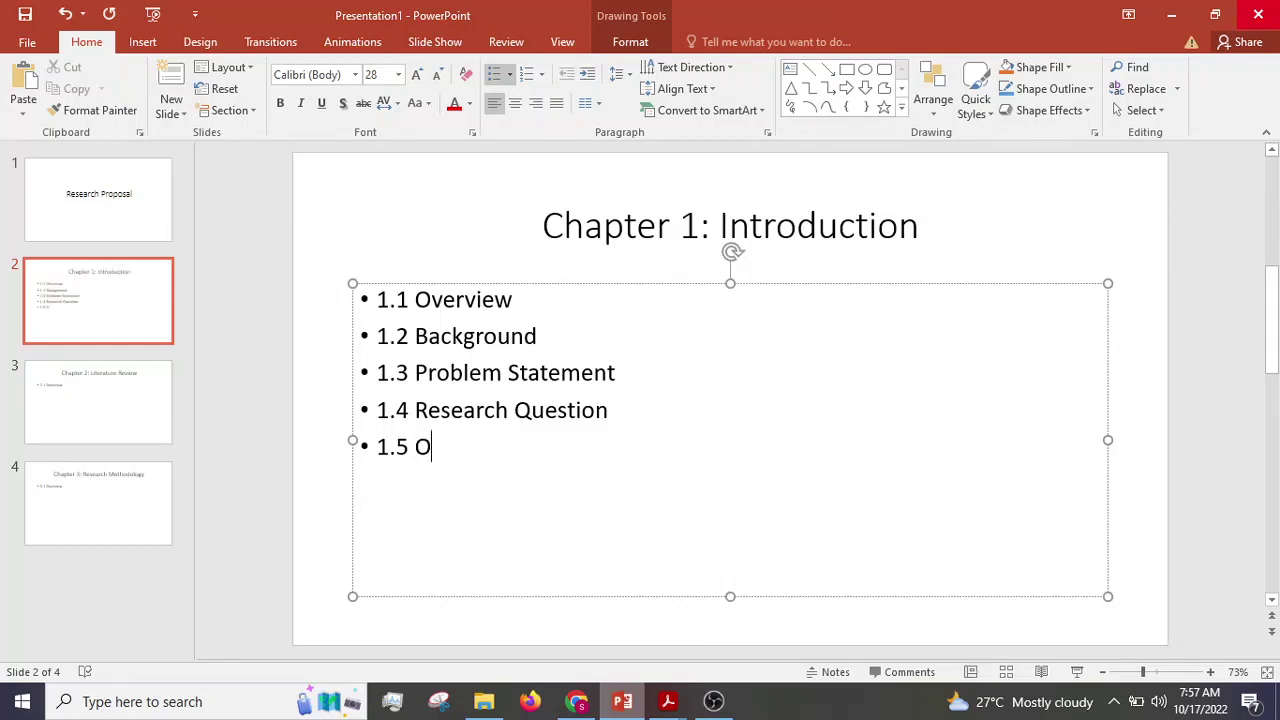
text(bjectives)
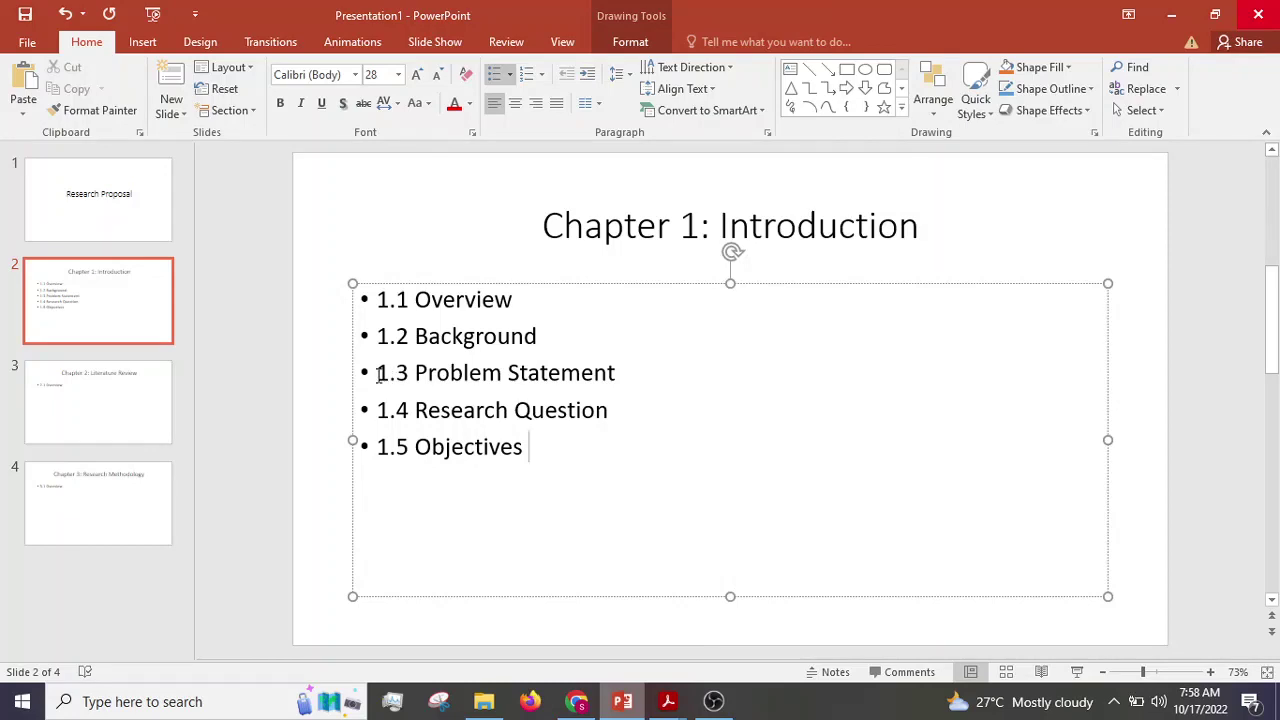
Append "- SMART" to the end of the 1.5 Objectives bullet
drag(379, 373, 516, 450)
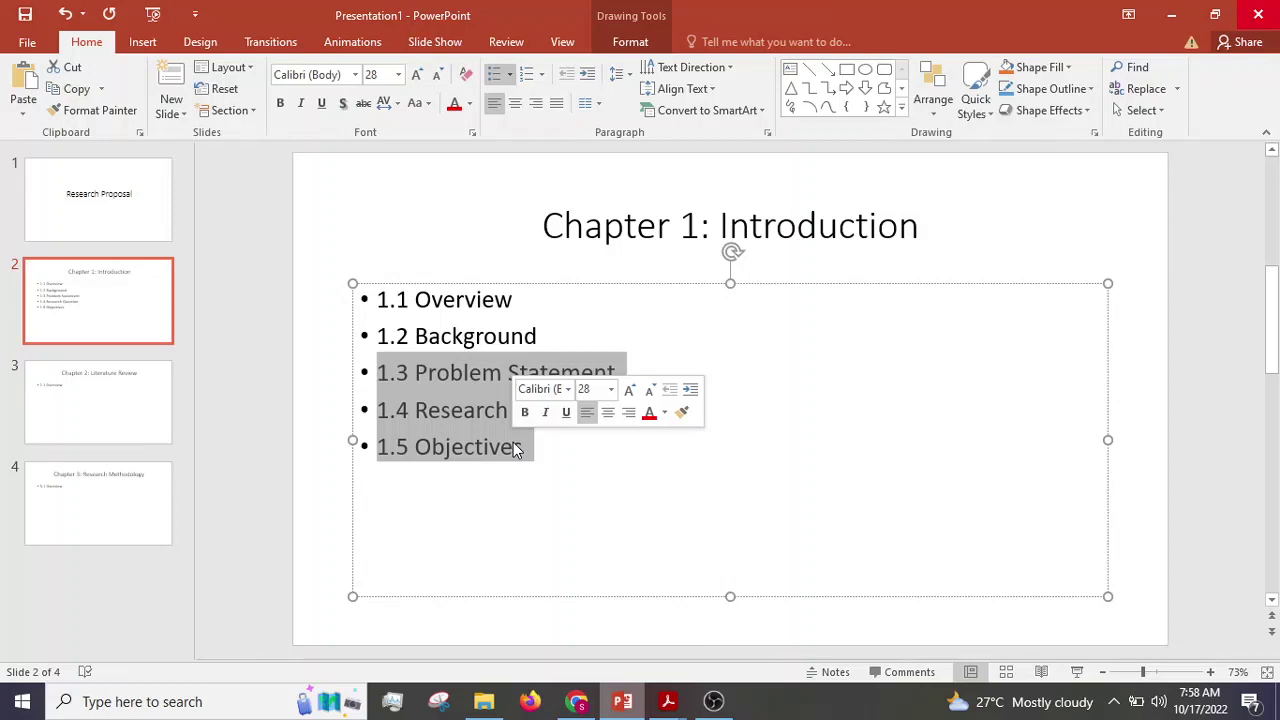
click(557, 463)
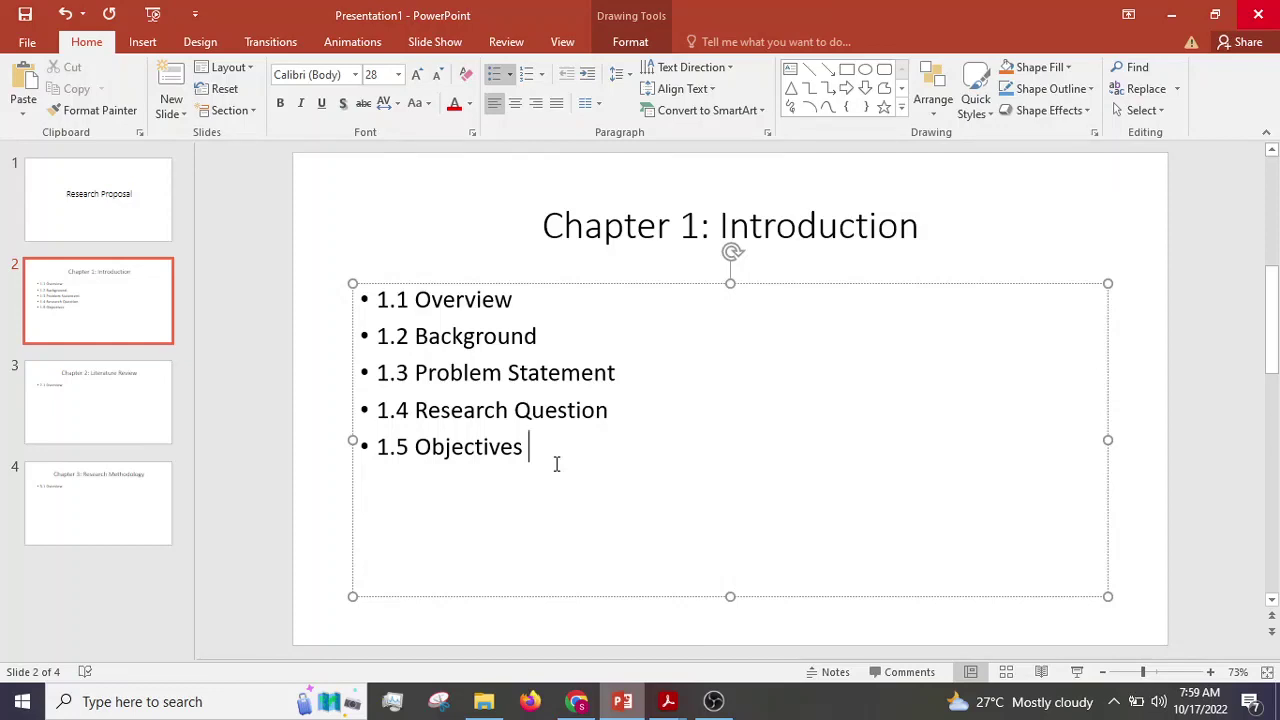
text(- SMART)
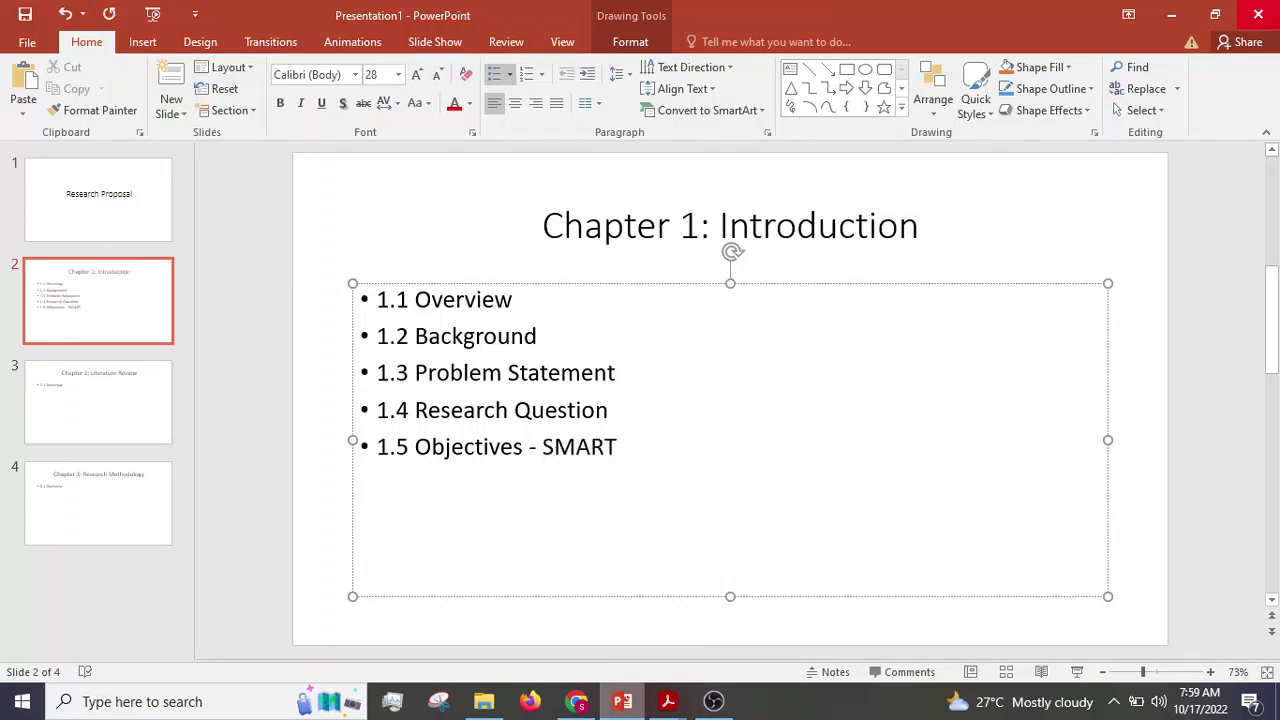
Expand the S of SMART in the Objectives bullet into "Specific,"
key(Left)
key(Left)
key(Left)
key(Left)
key(Left)
key(Right)
text(pecific,)
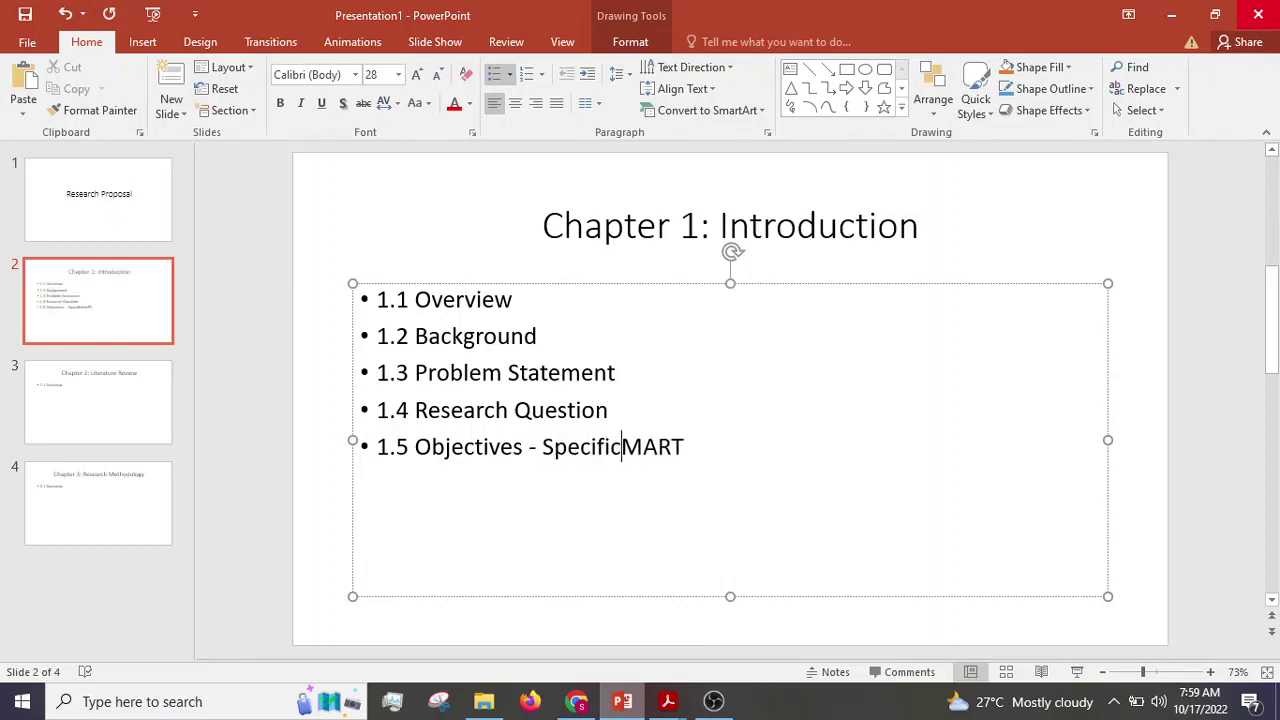
Expand the M of SMART in the Objectives bullet into "Measurable,"
key(Right)
key(Right)
key(Left)
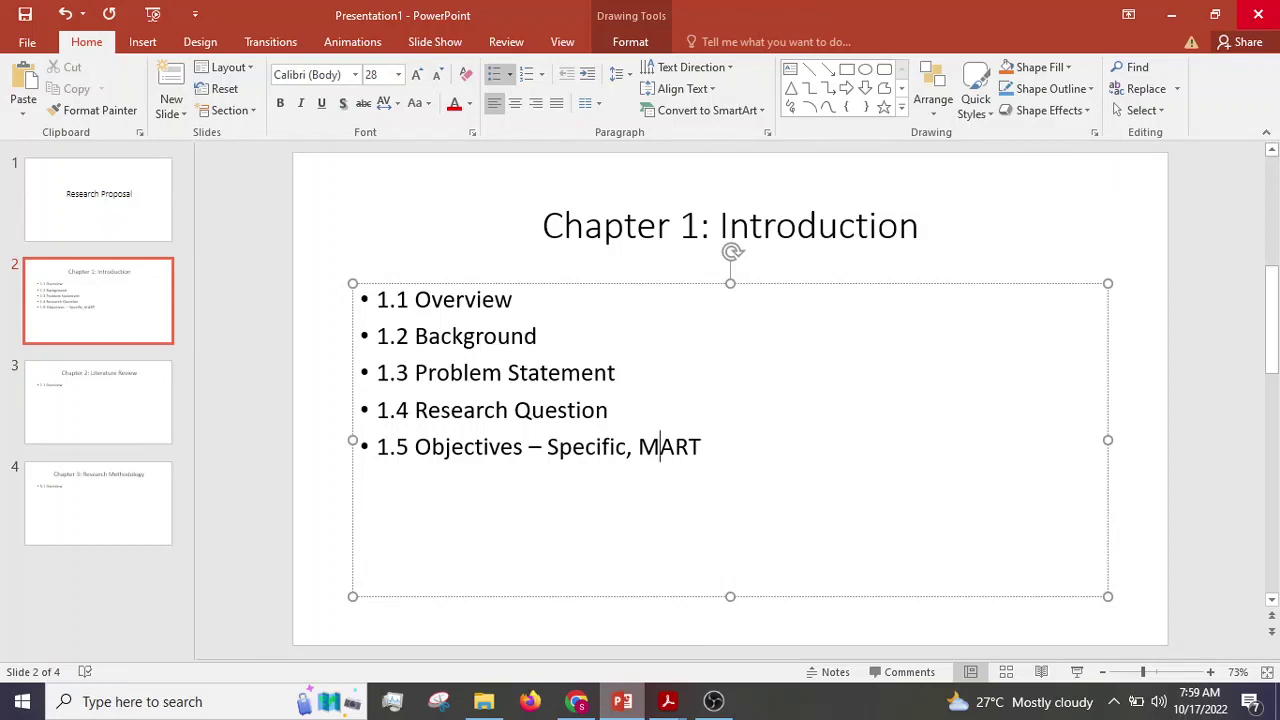
text(easurable,)
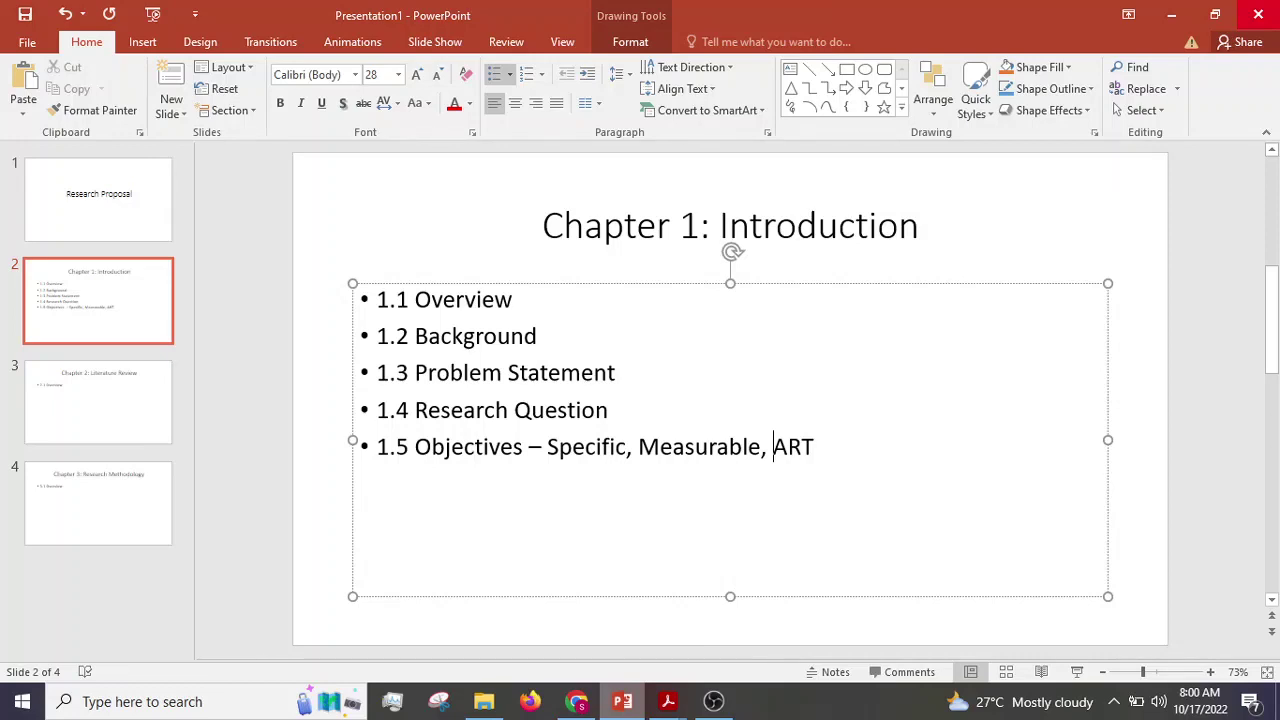
Expand the A of SMART in the Objectives bullet into "Achievable,"
click(787, 447)
text(chiev)
key(BackSpace)
text(evable,)
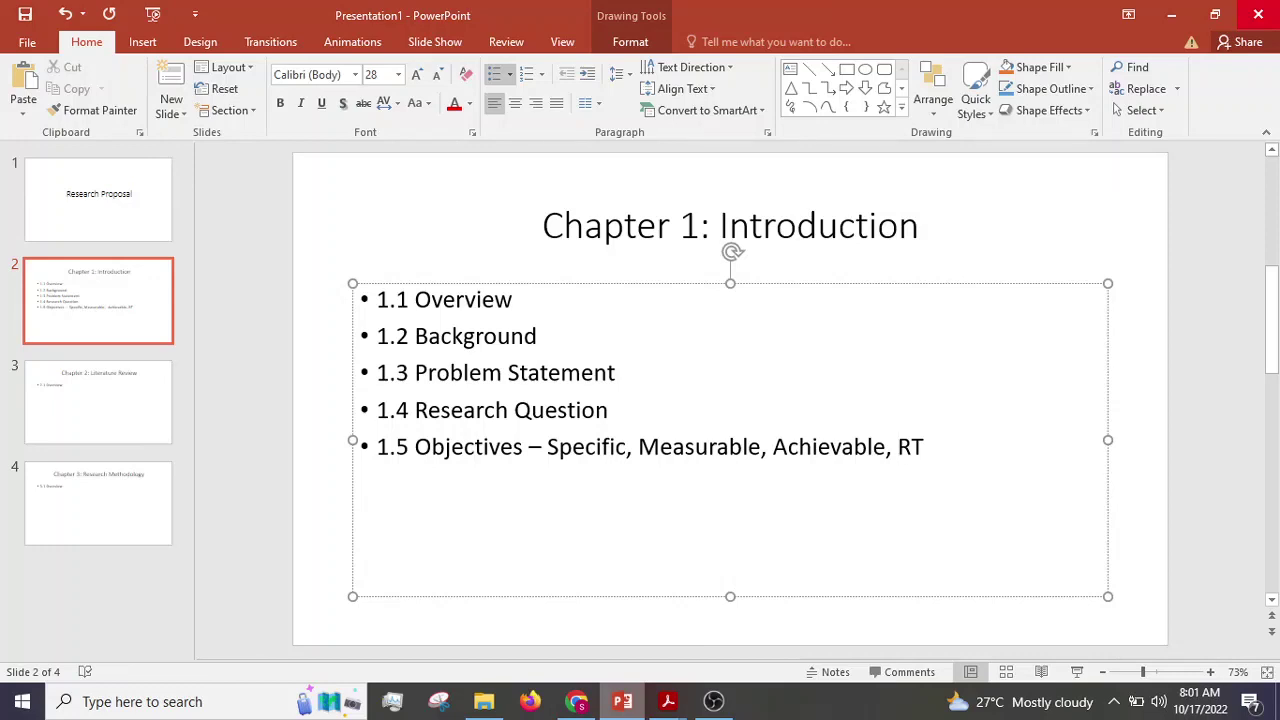
Expand the remaining R and T of SMART in the 1.5 Objectives bullet into "Realistic, Timely"
click(905, 447)
text(ealistic,)
key(End)
text(im)
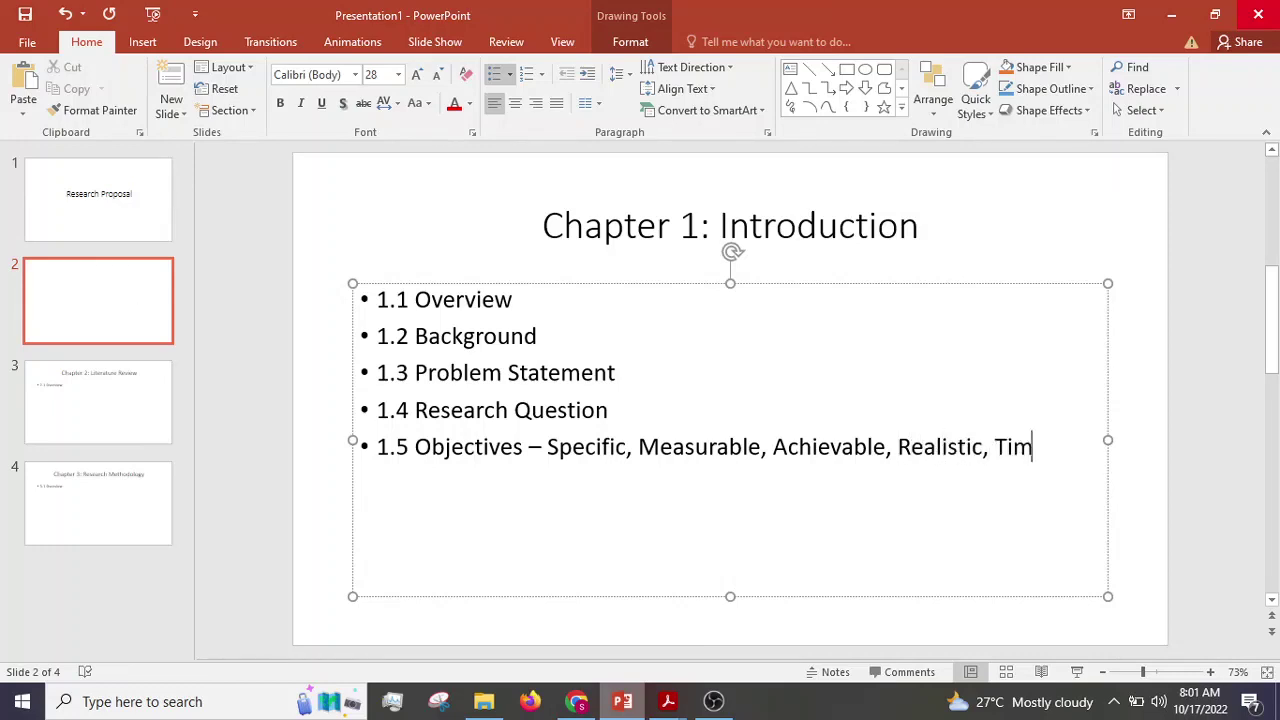
text(ely)
key(BackSpace)
text(ly)
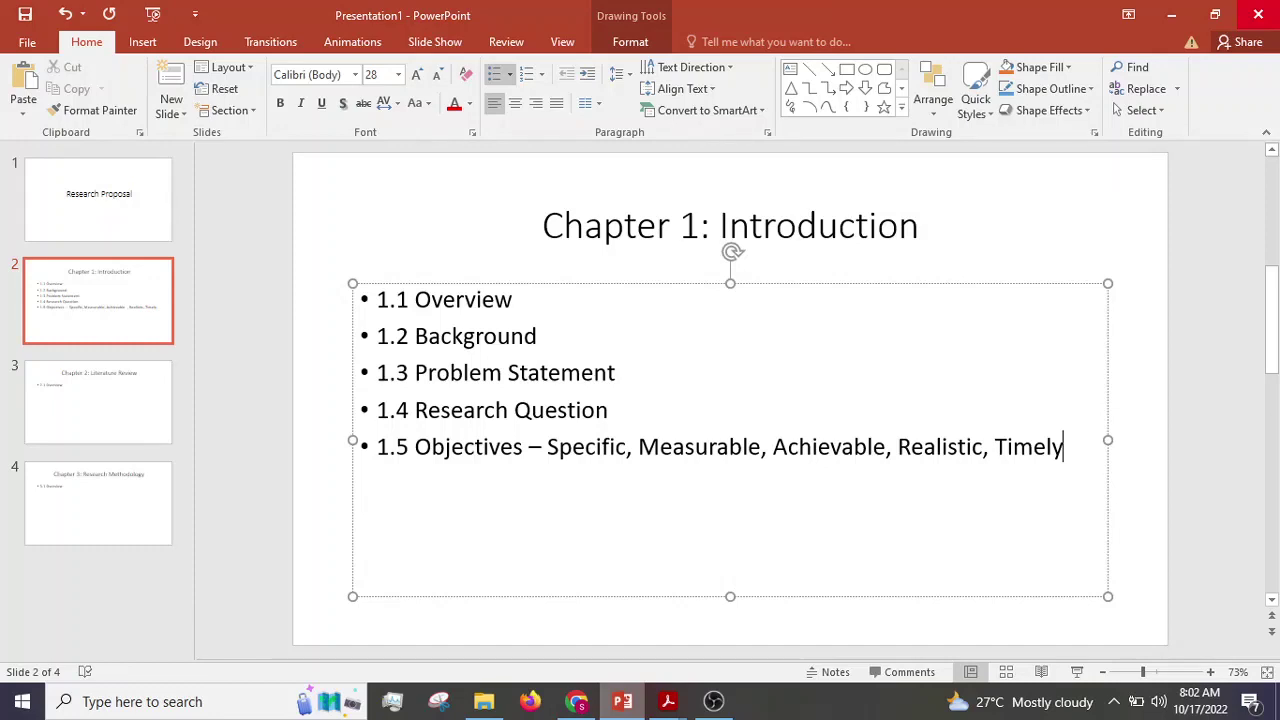
Add the bullet "1.6 Contribution to the Body of KNowledge" below the 1.5 Objectives bullet on the Chapter 1 slide
key(Return)
text(1.6)
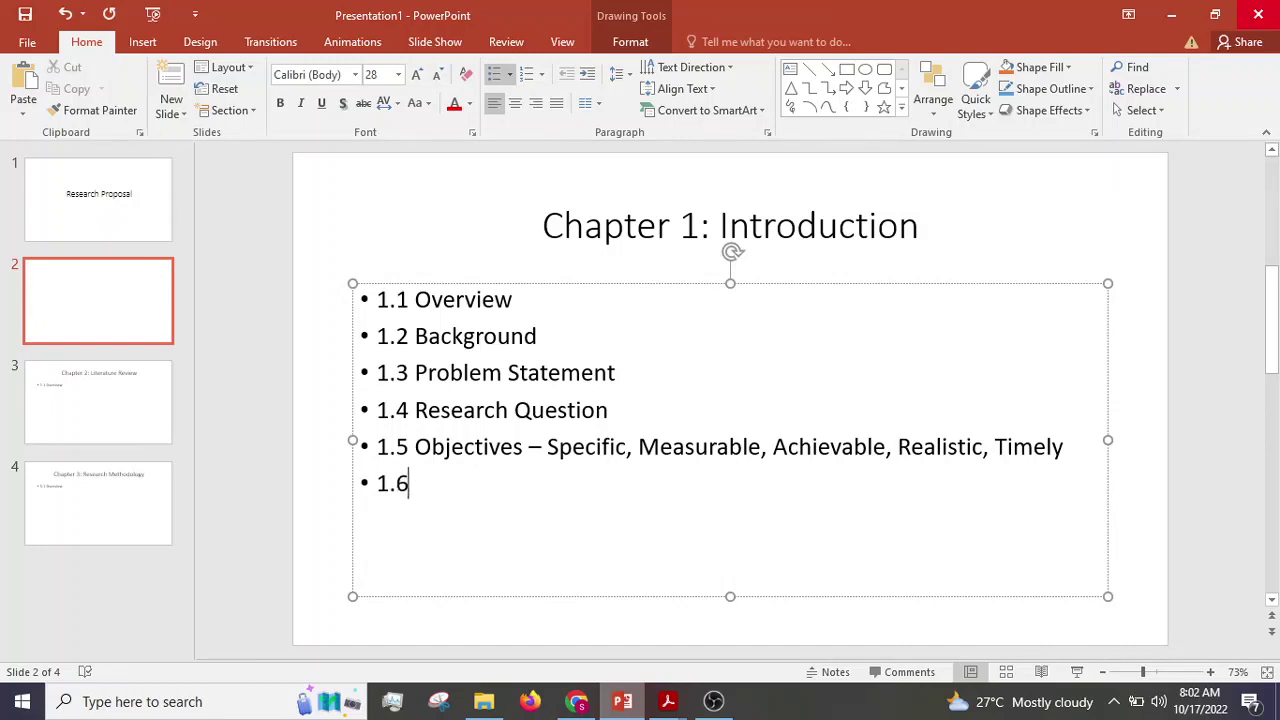
text( Cont)
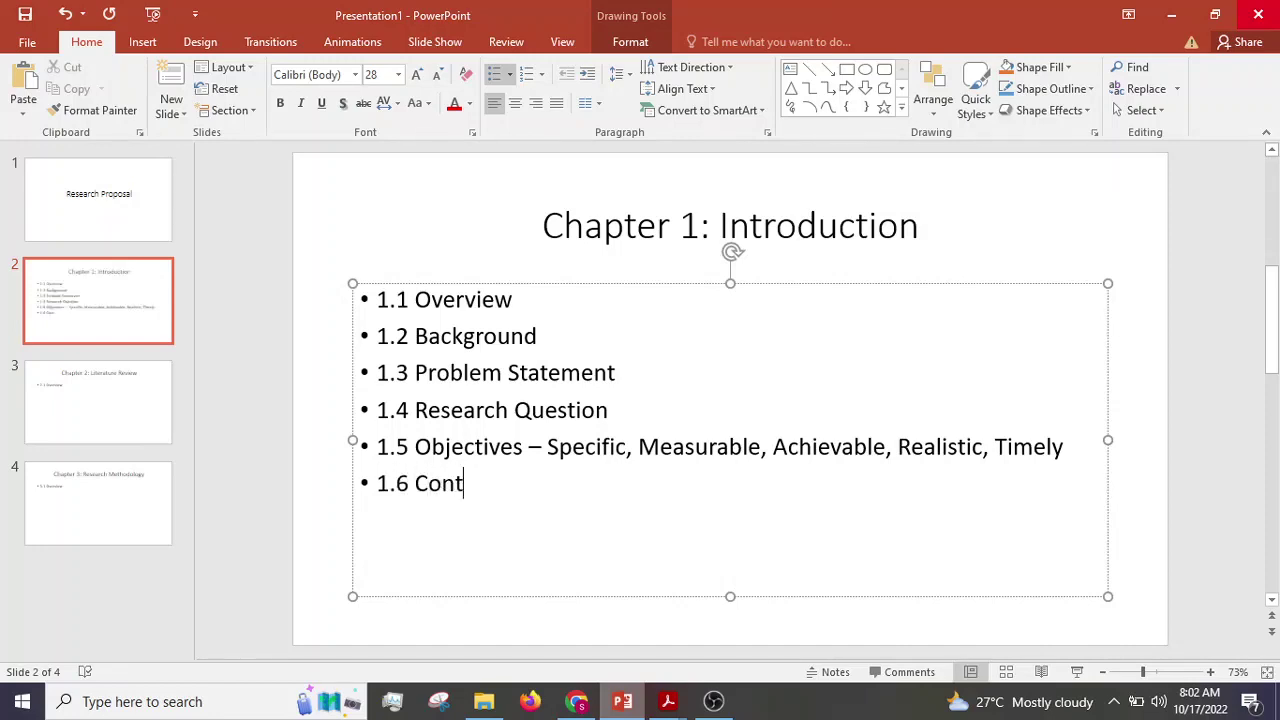
text(ribution)
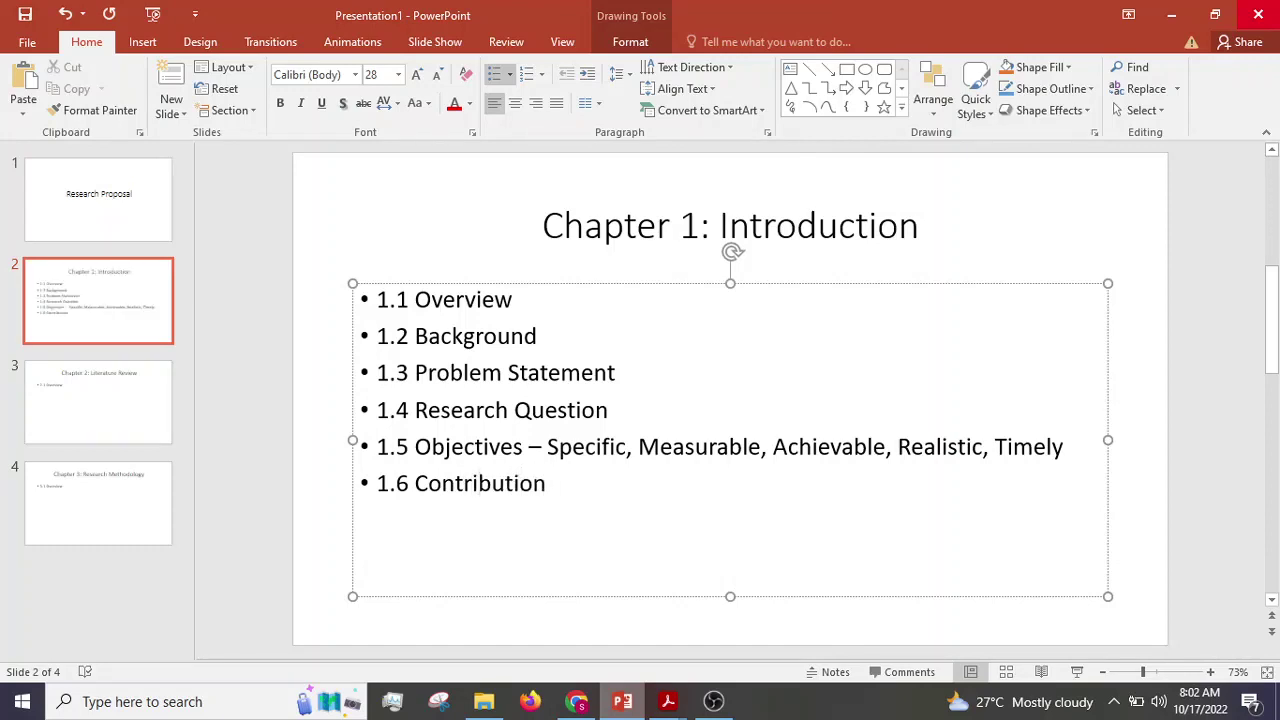
text( to the Body of)
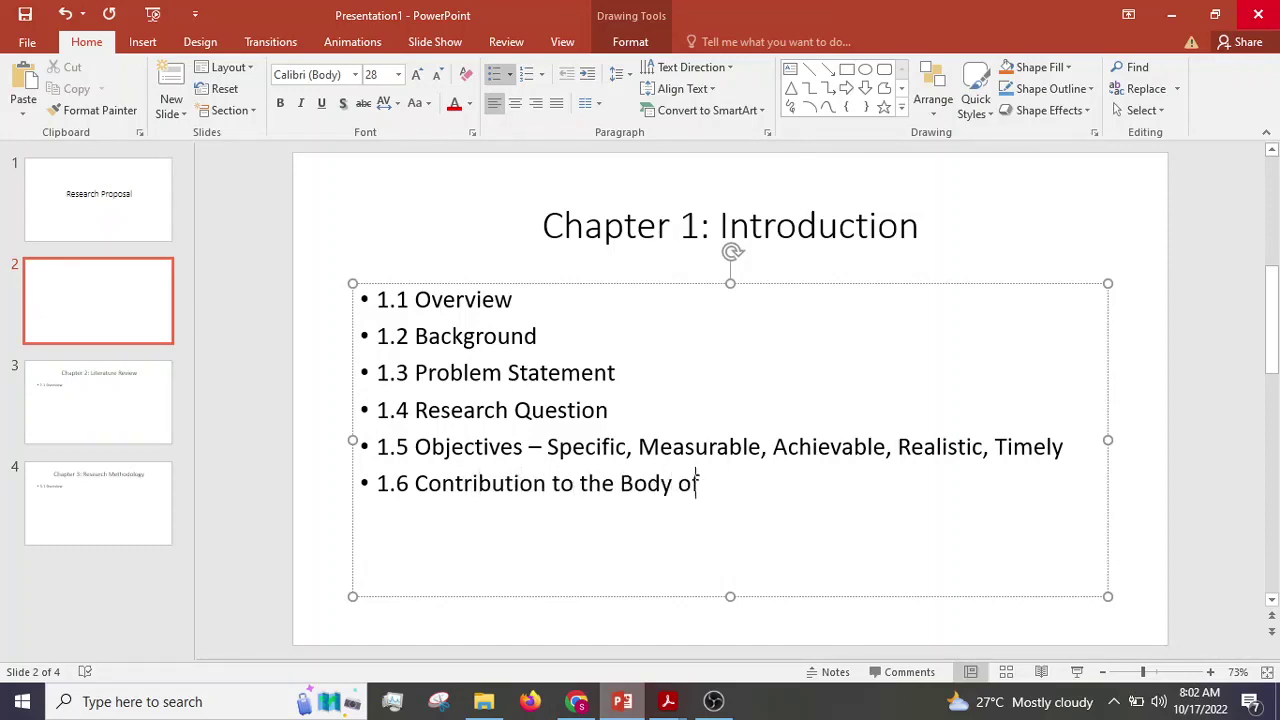
text( KNowledge)
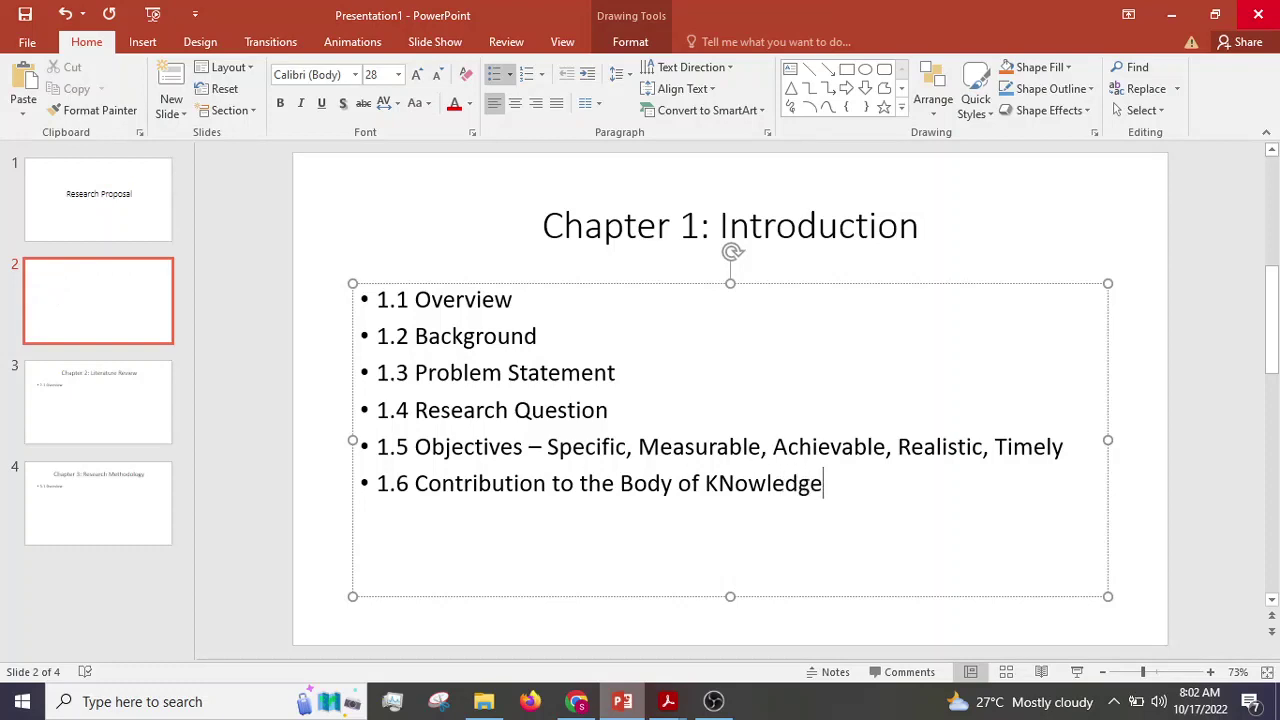